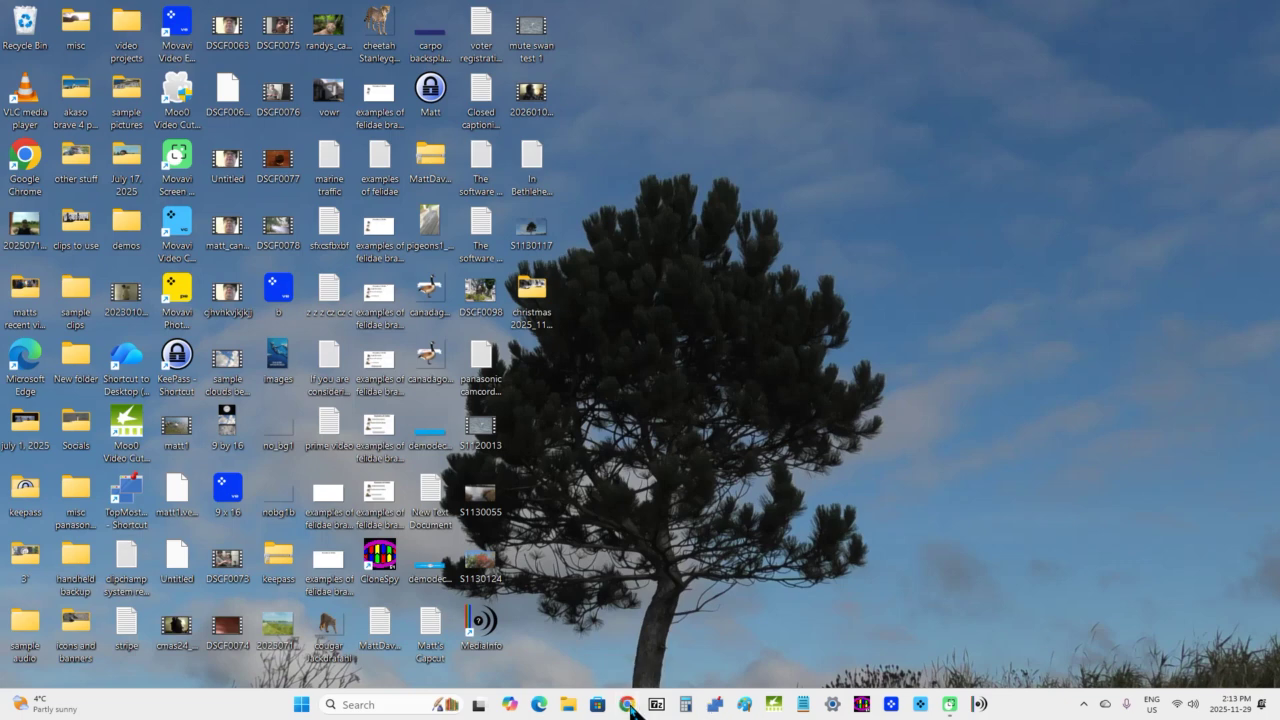
left_click(628, 705)
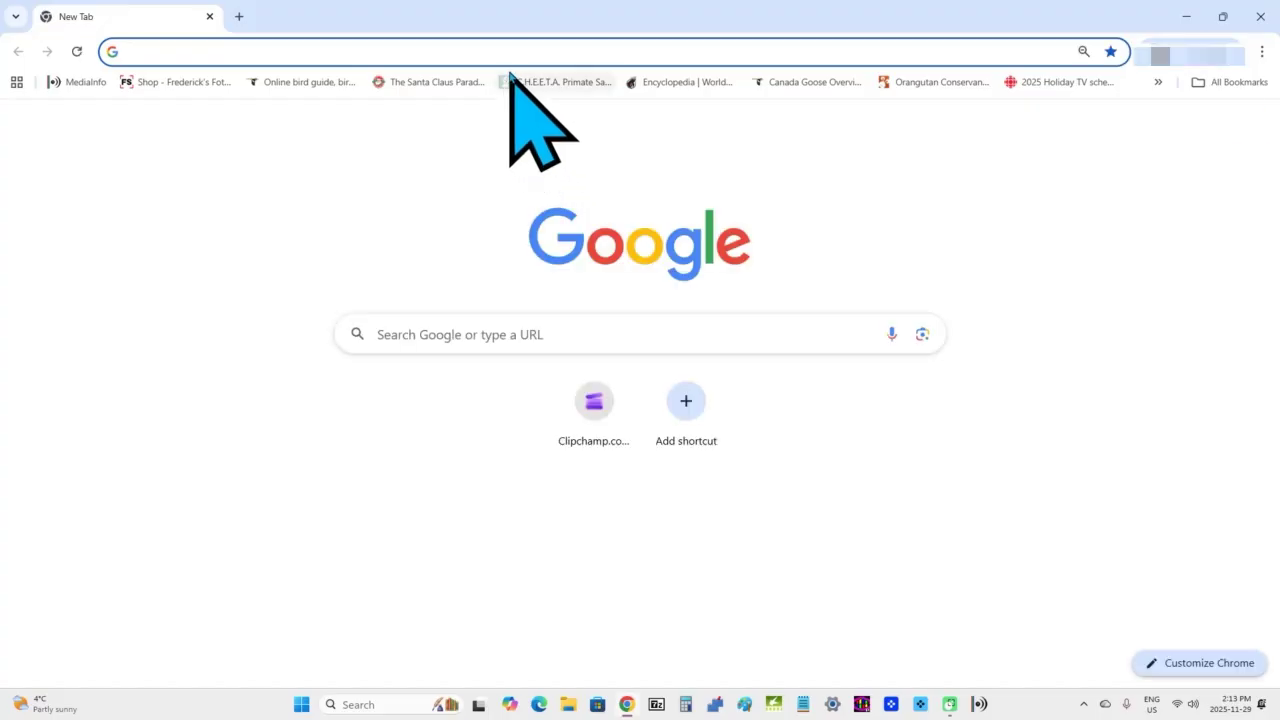
left_click(321, 47)
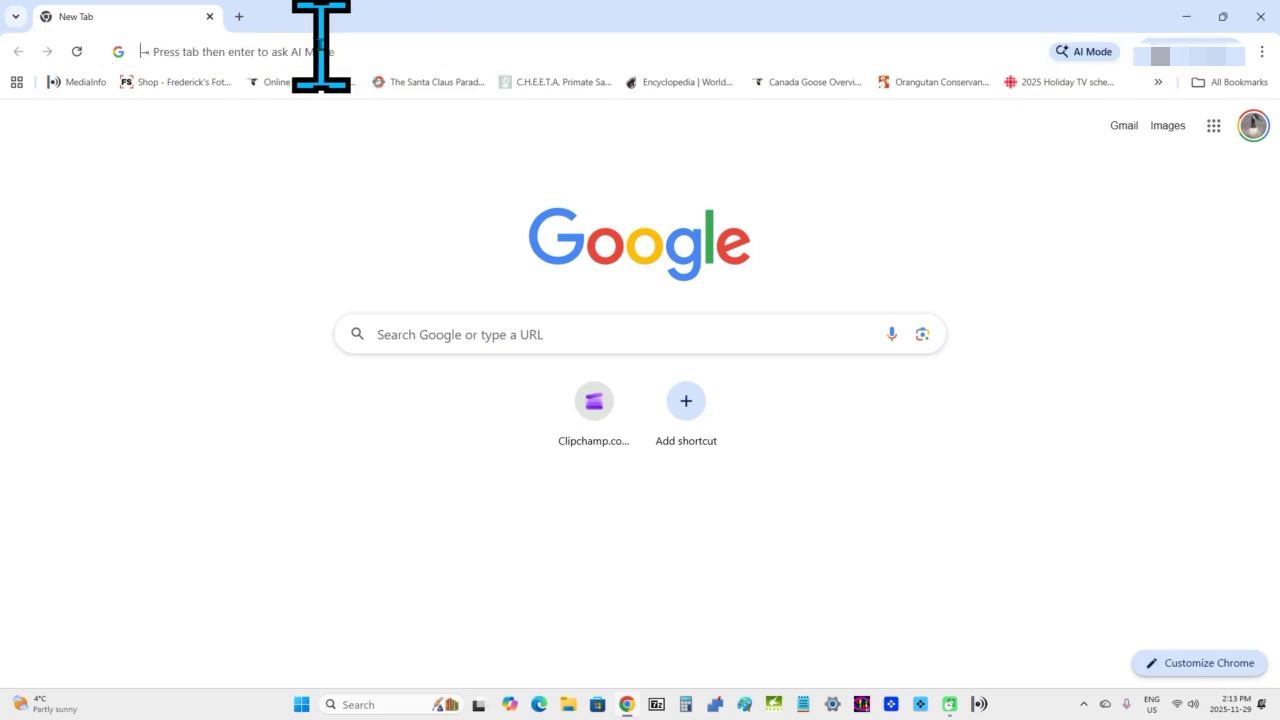
left_click(321, 47)
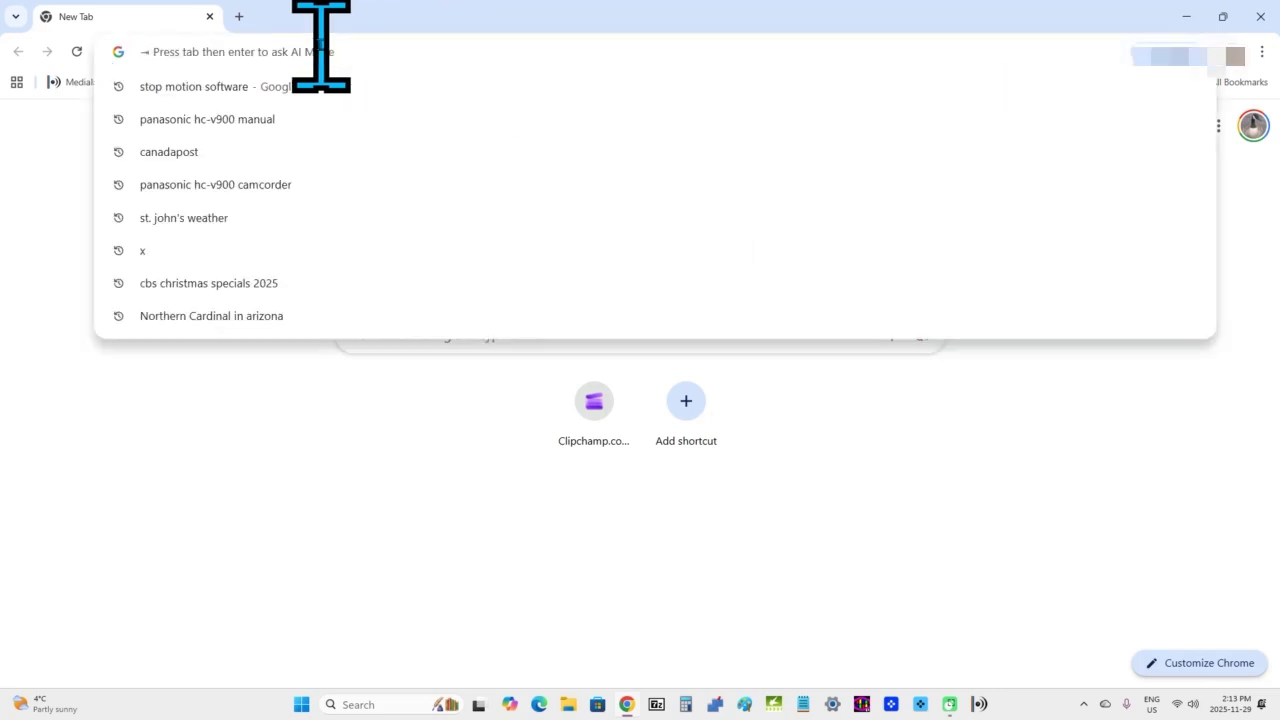
type("www")
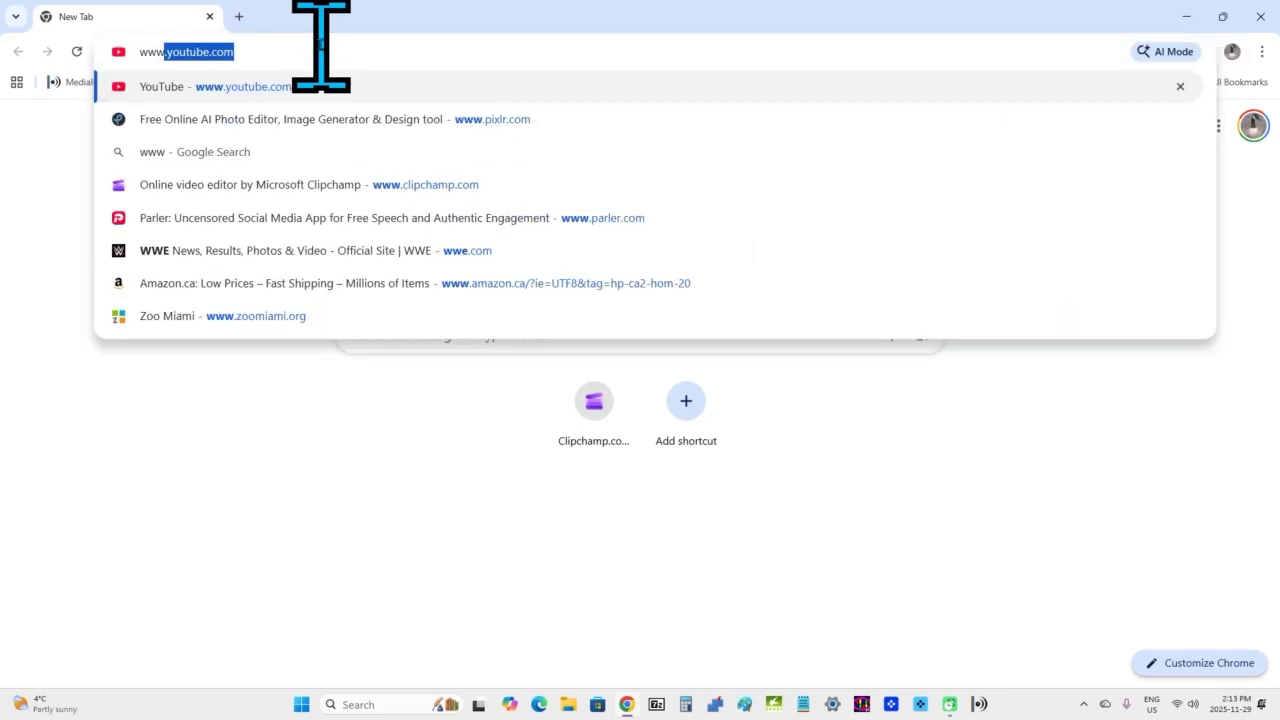
type(".clipchamp.co")
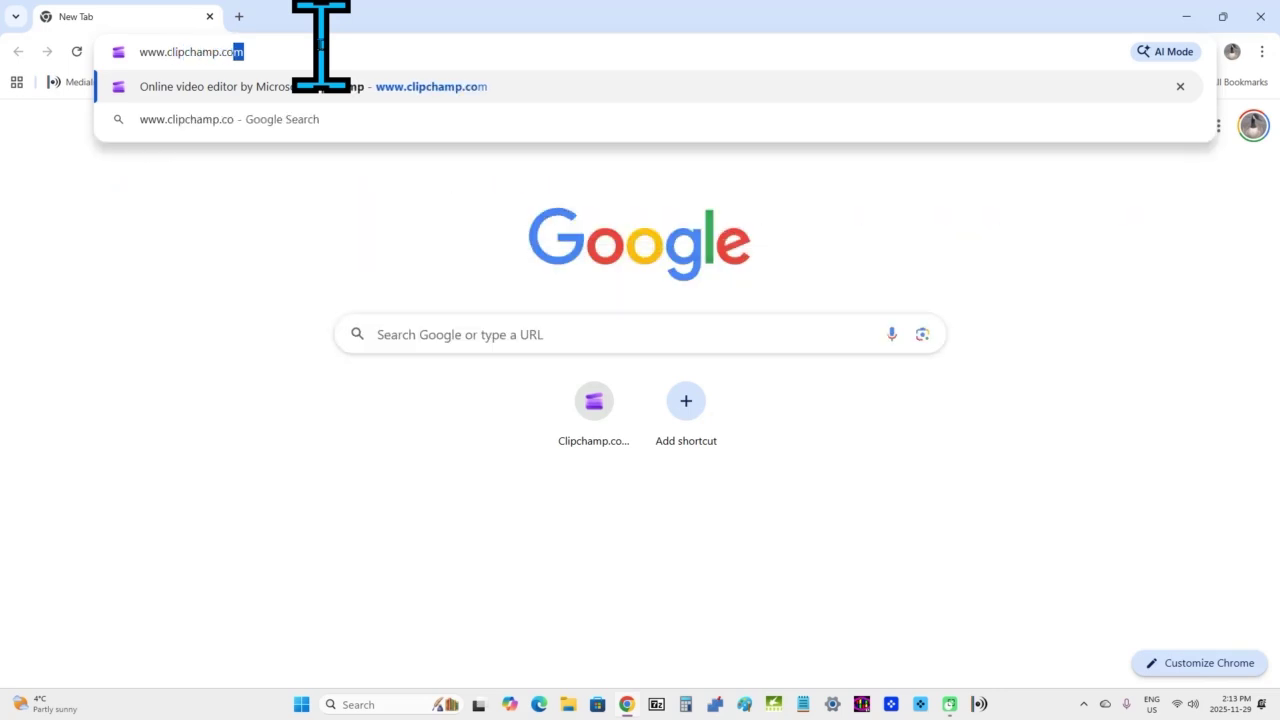
type("m")
key("Return")
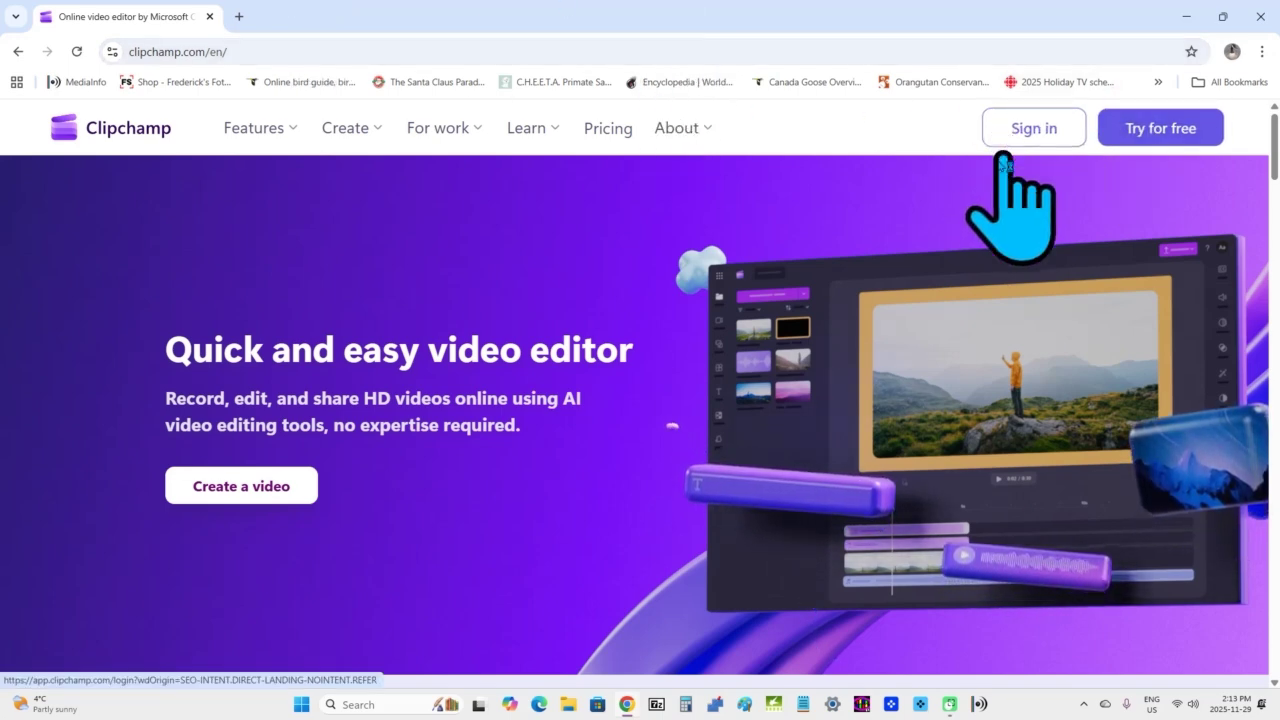
Step: Sign in to Clipchamp with the saved Microsoft account
mouse_move(360, 140)
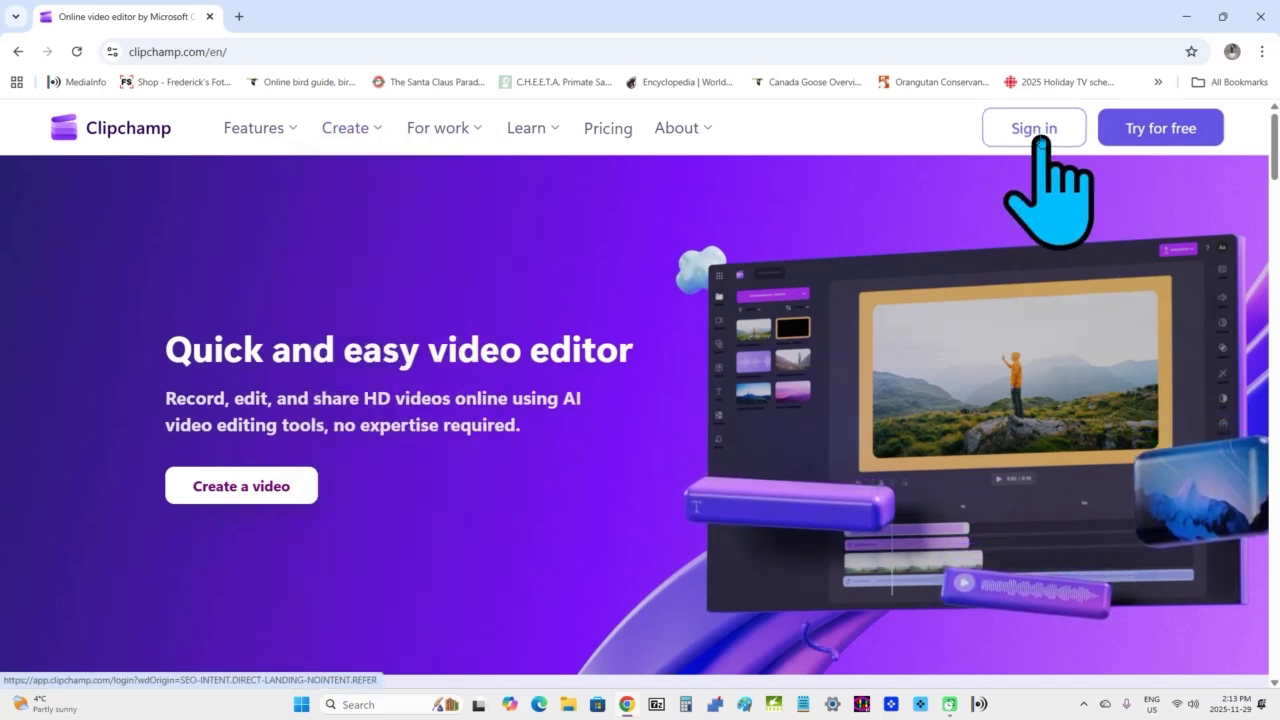
left_click(1040, 141)
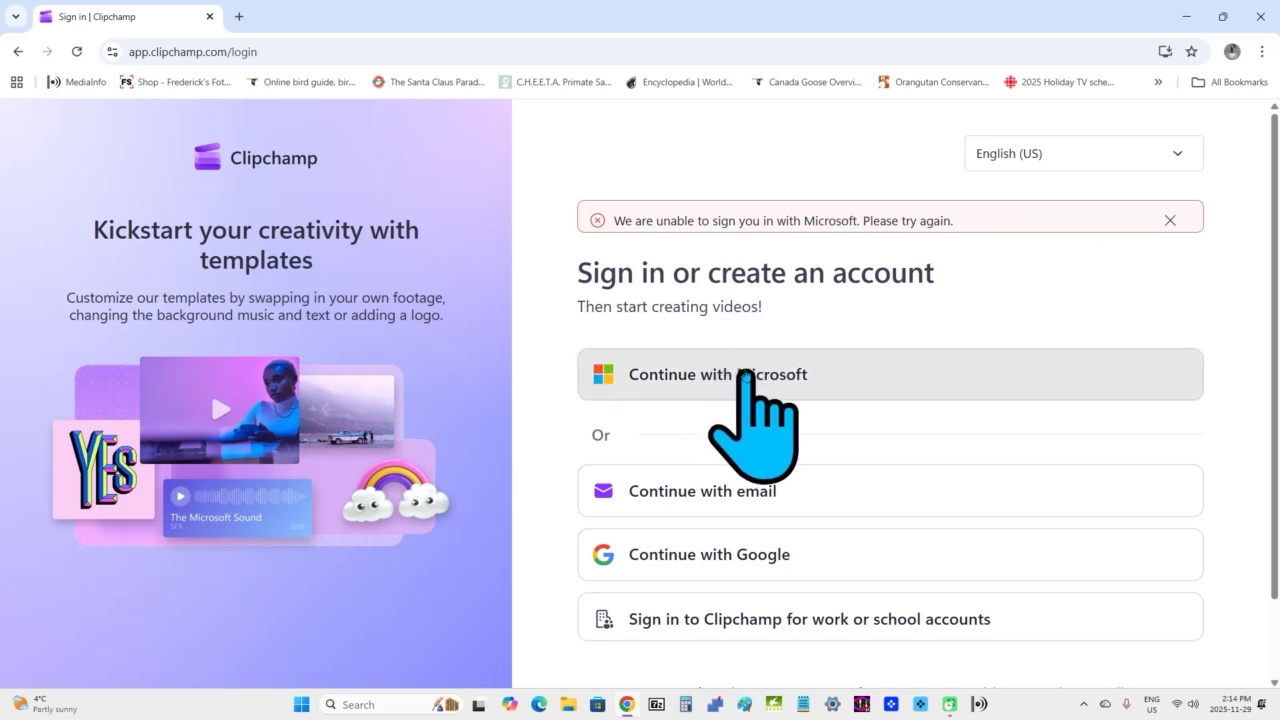
left_click(745, 375)
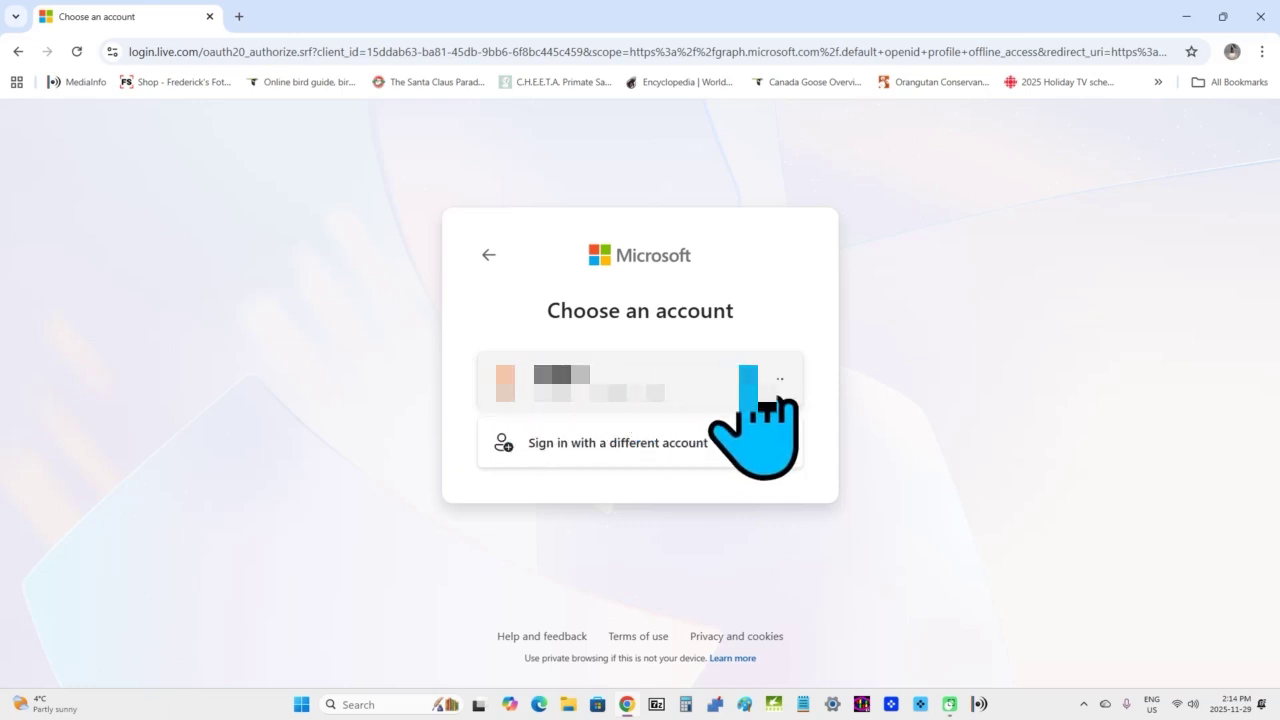
left_click(581, 388)
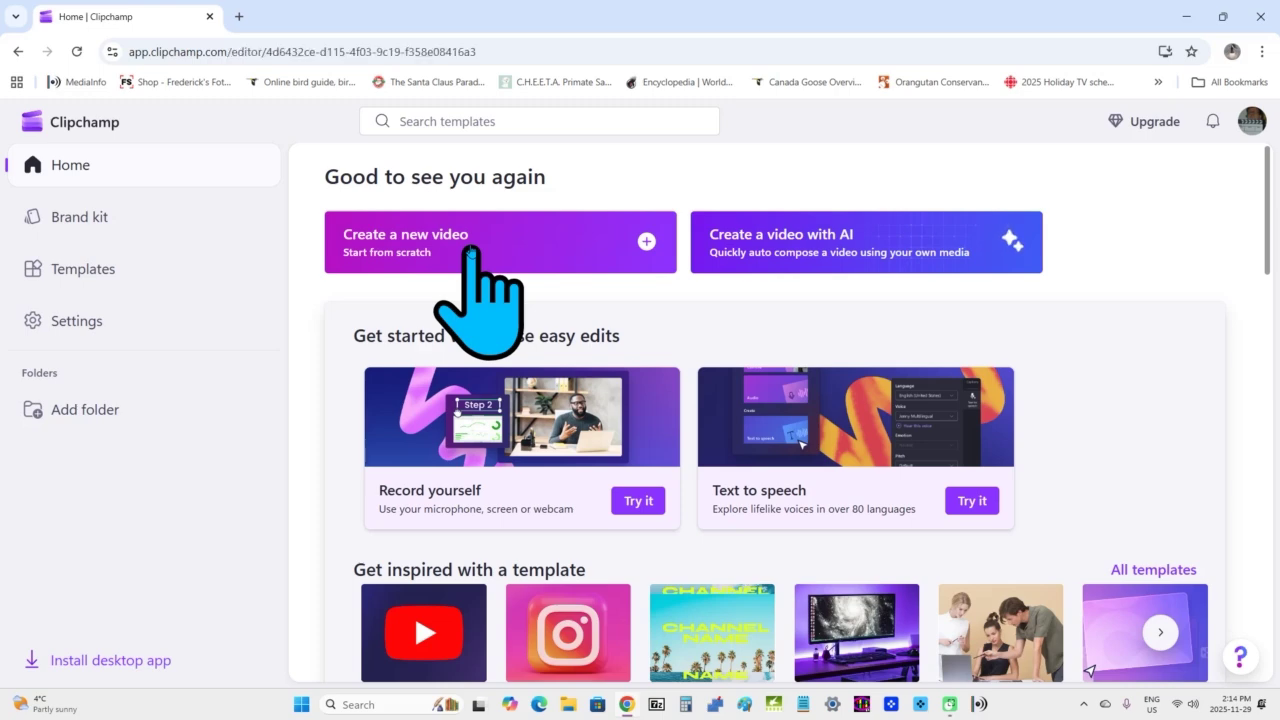
Step: Create a new video from scratch titled "fade through white transition" with the Wide 16:9 size
left_click(470, 252)
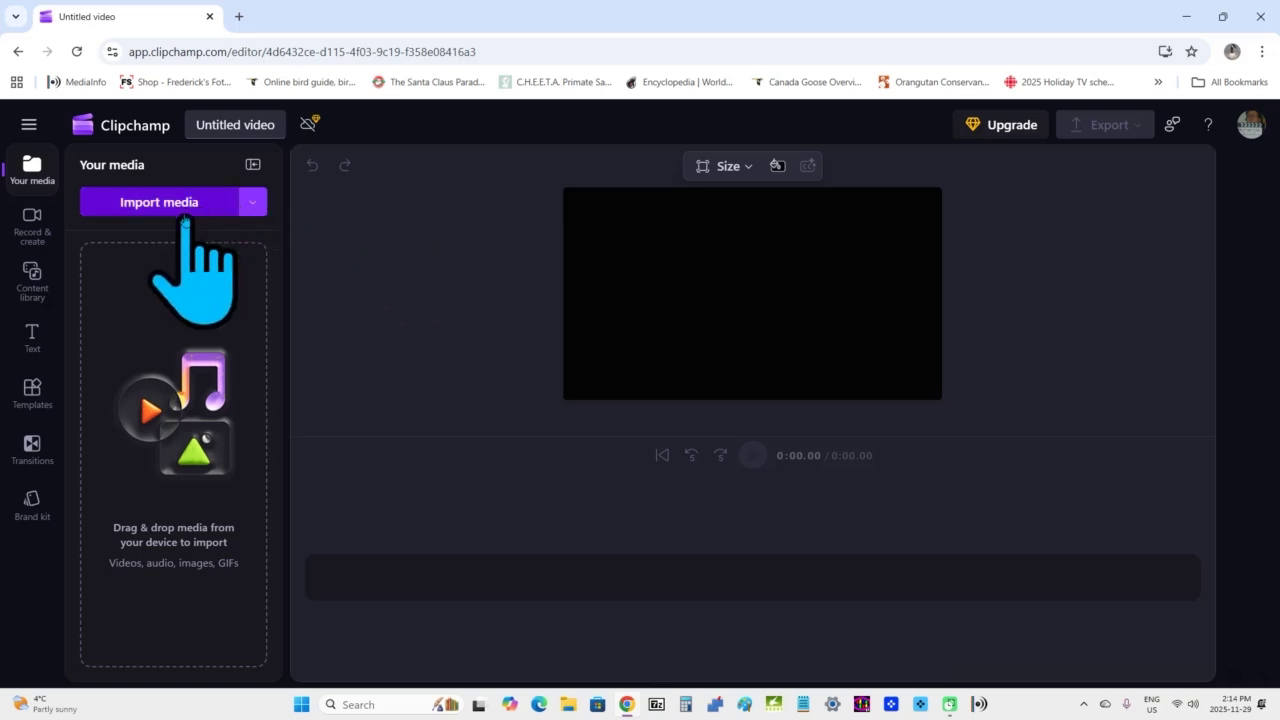
left_click(196, 124)
key("BackSpace")
mouse_move(479, 704)
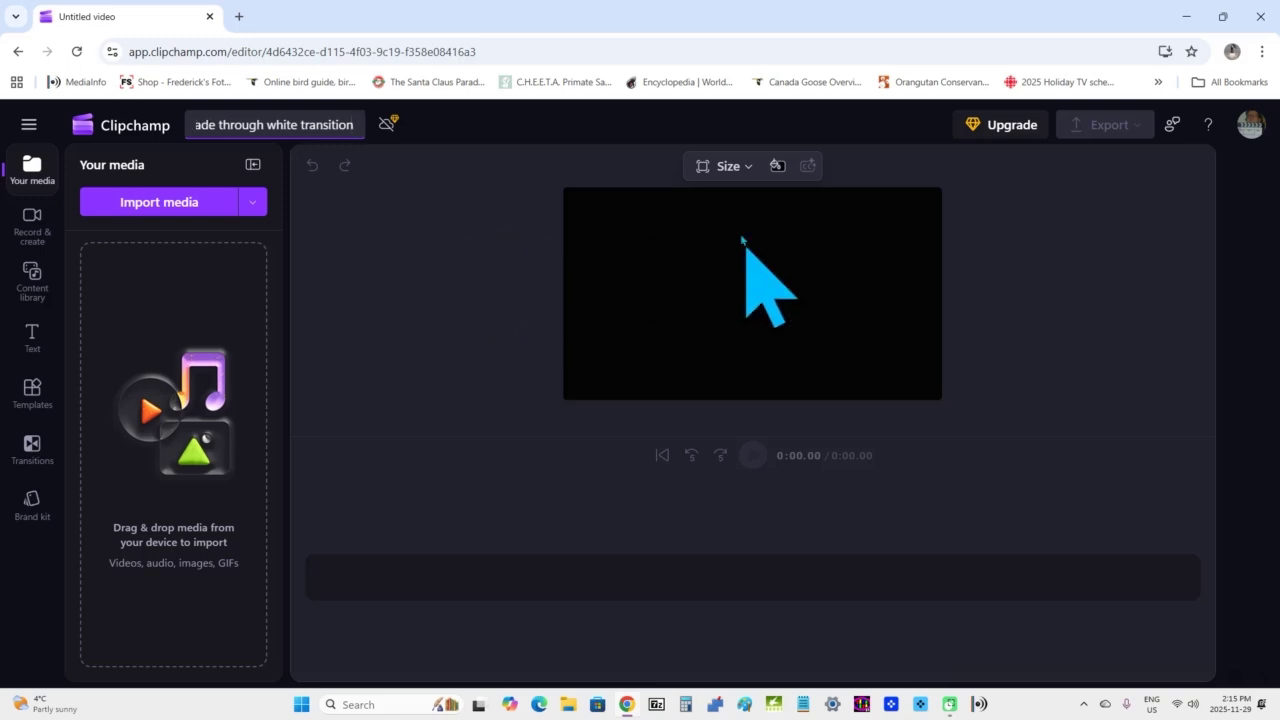
left_click(720, 168)
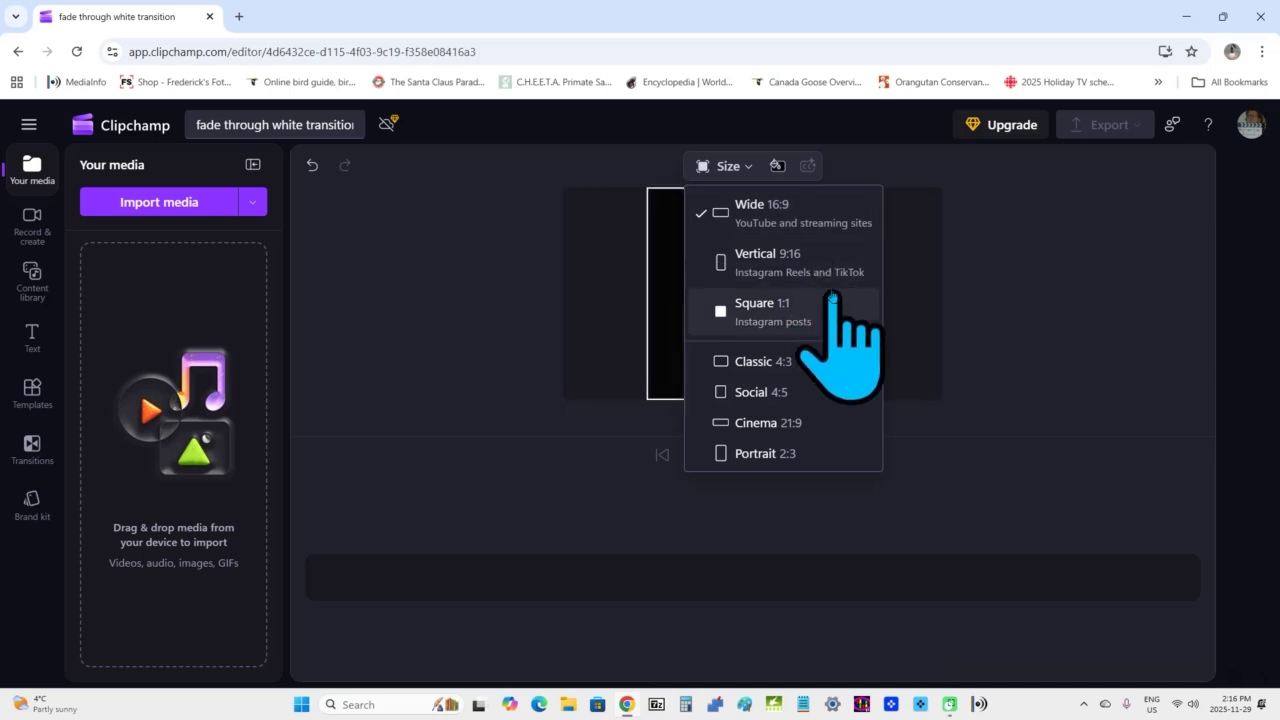
left_click(760, 218)
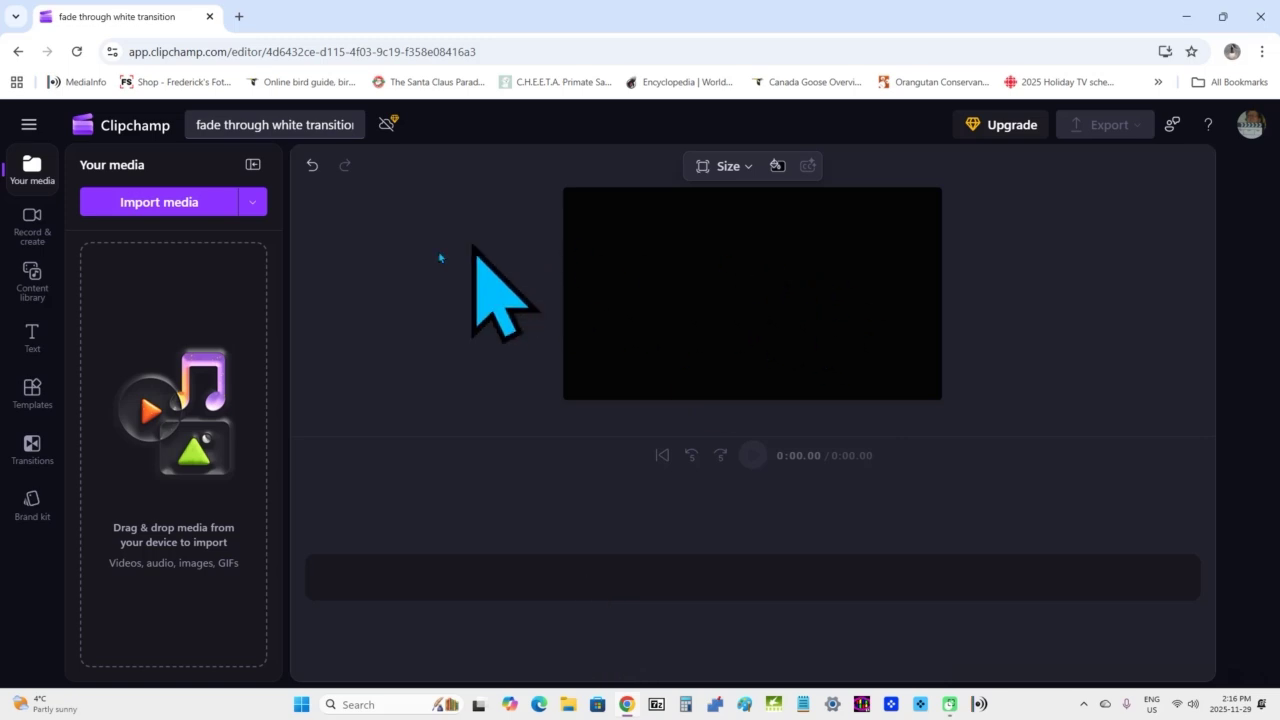
Step: Import the clips 20250831_120141 and 20250831_114343_02 from the Desktop folder sample clips > clipchamp > fade through white transition
left_click(117, 203)
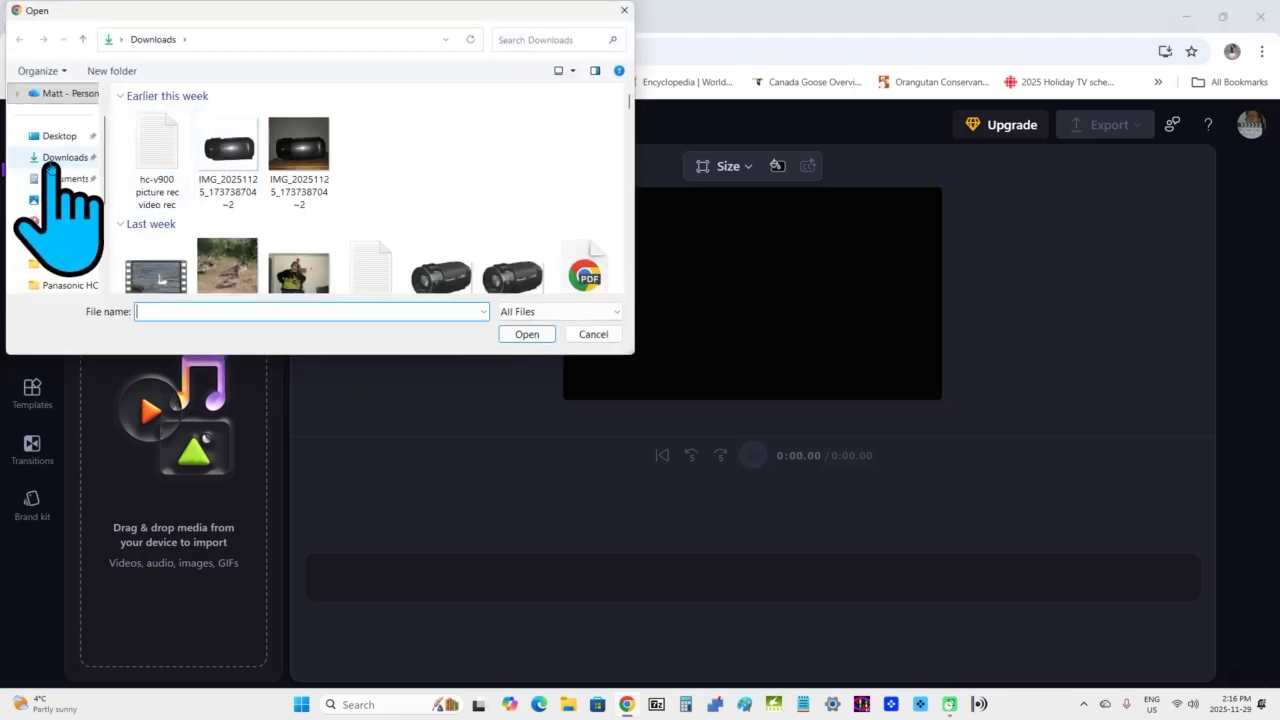
scroll(73, 168, "down", 1)
scroll(72, 175, "down", 2)
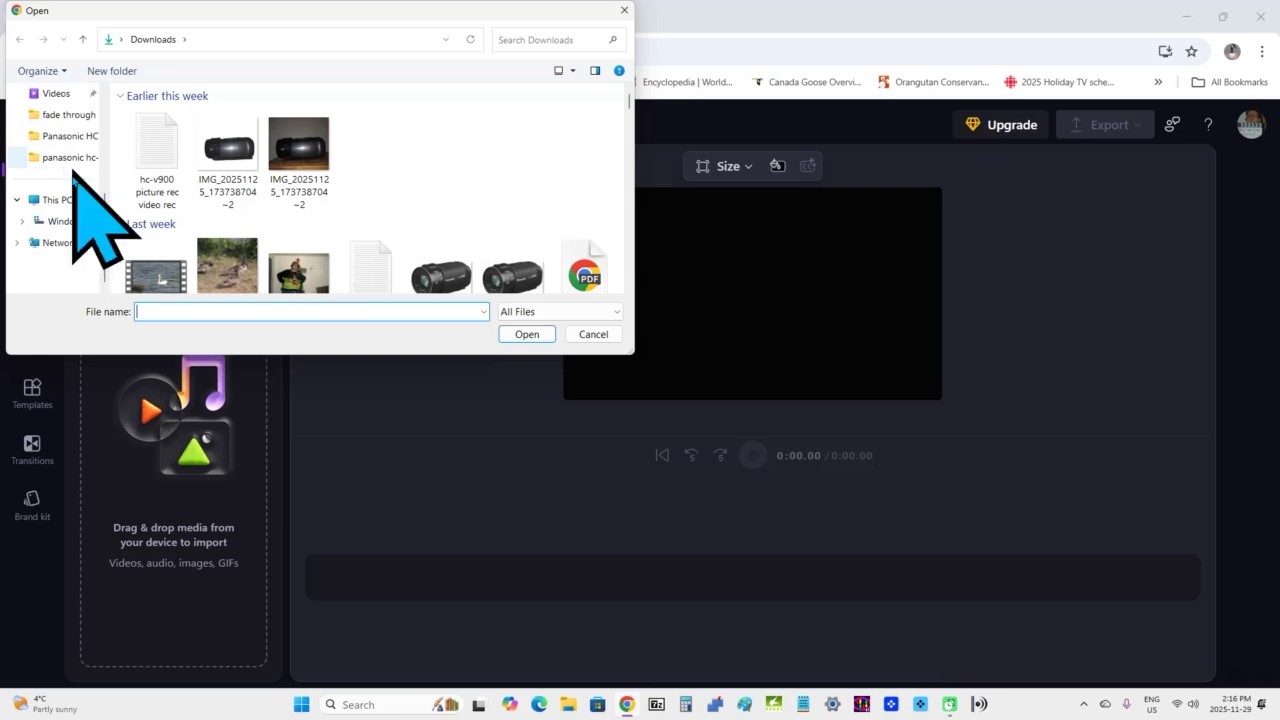
scroll(69, 183, "up", 4)
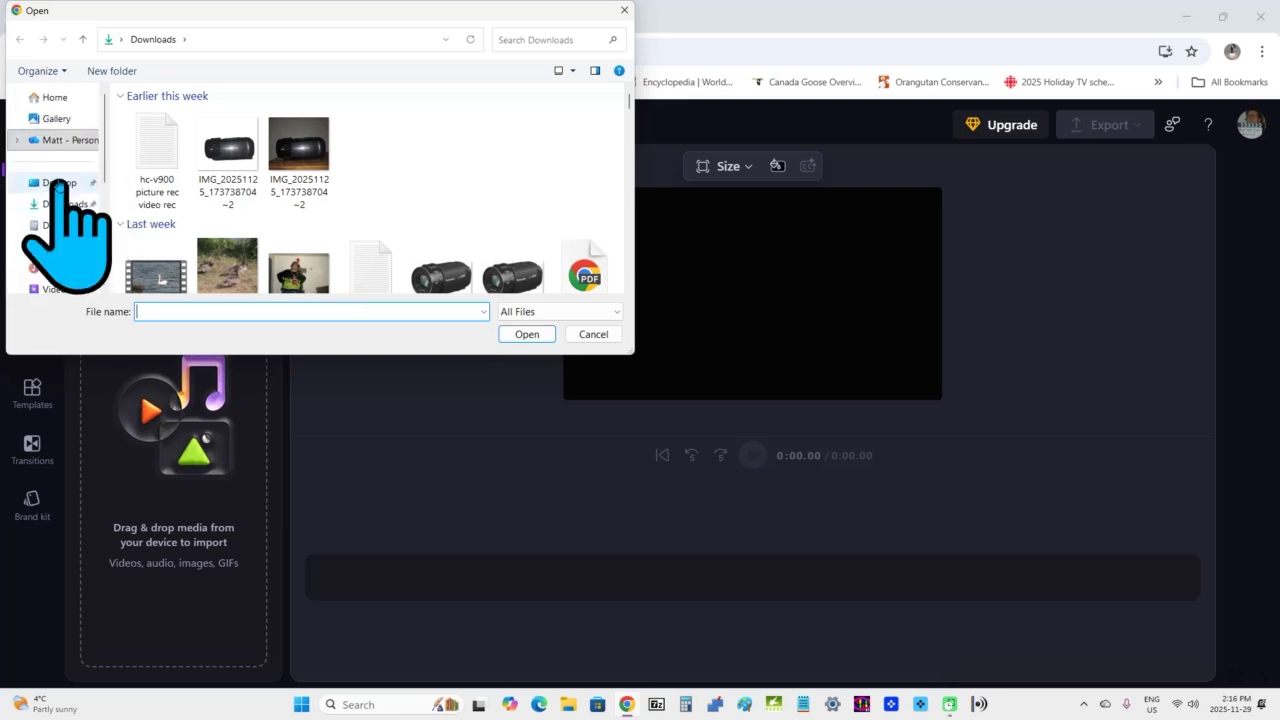
left_click(59, 182)
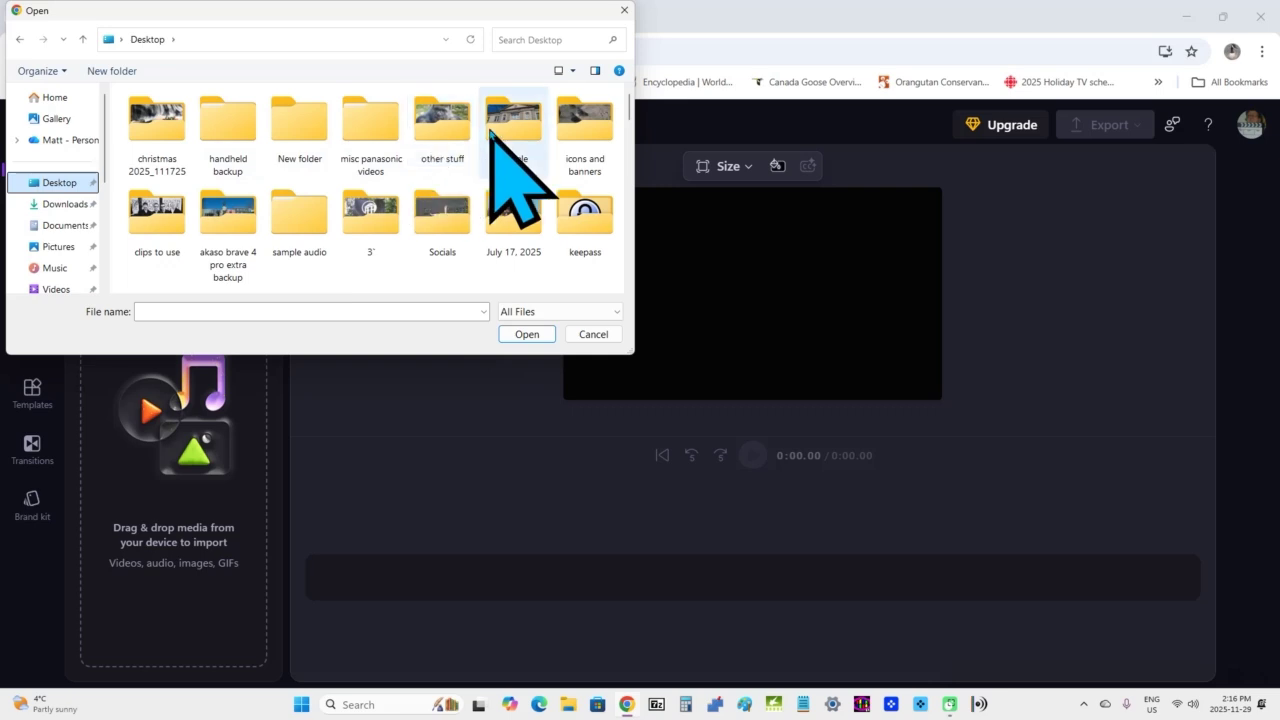
scroll(570, 110, "down", 1)
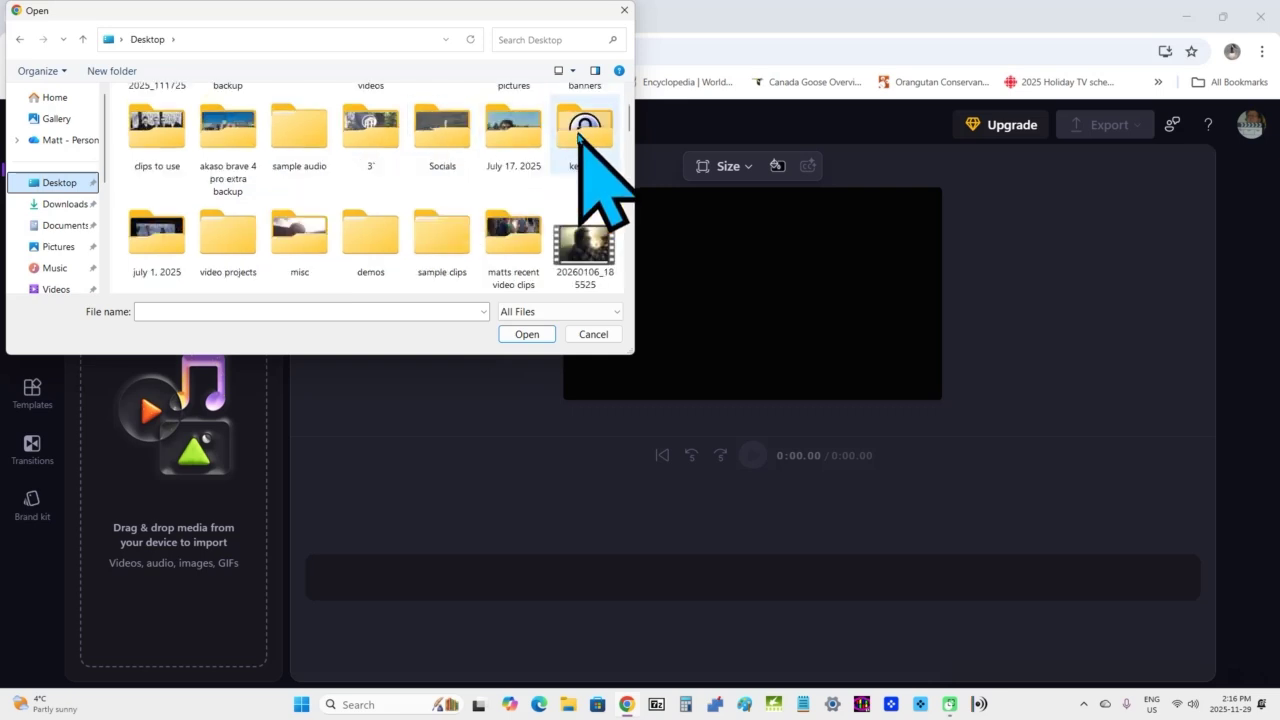
double_click(427, 232)
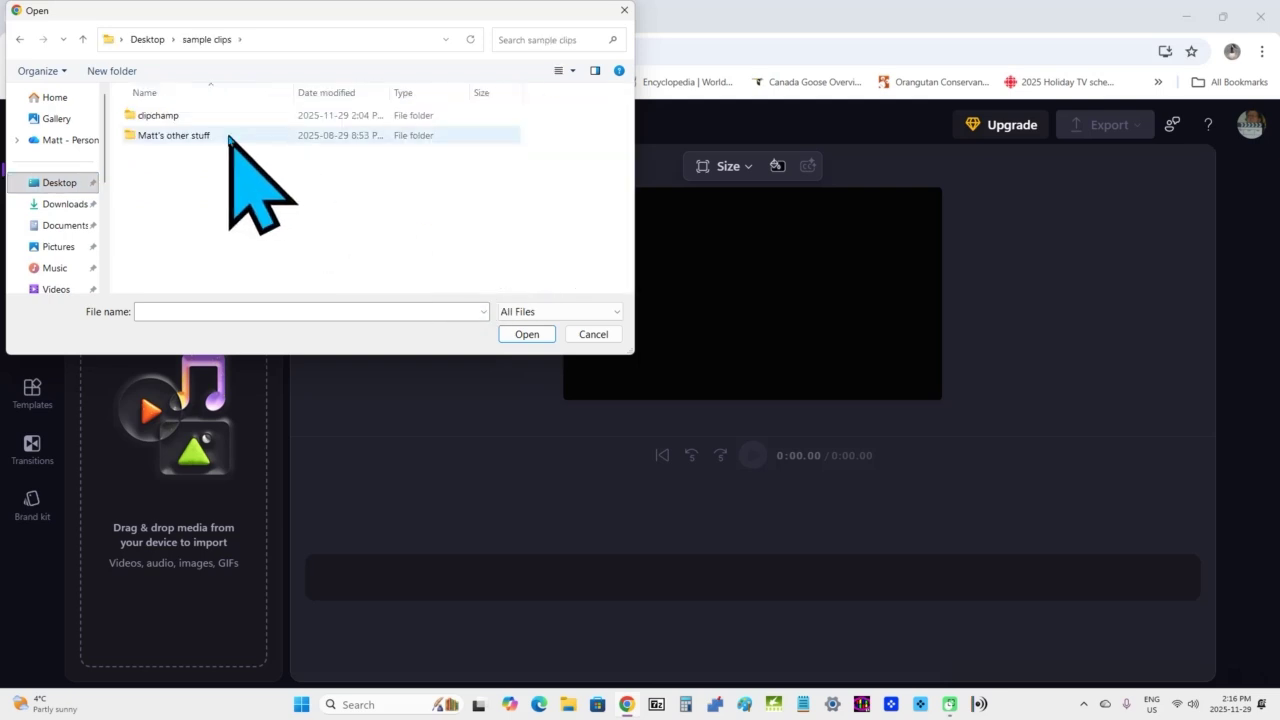
double_click(203, 114)
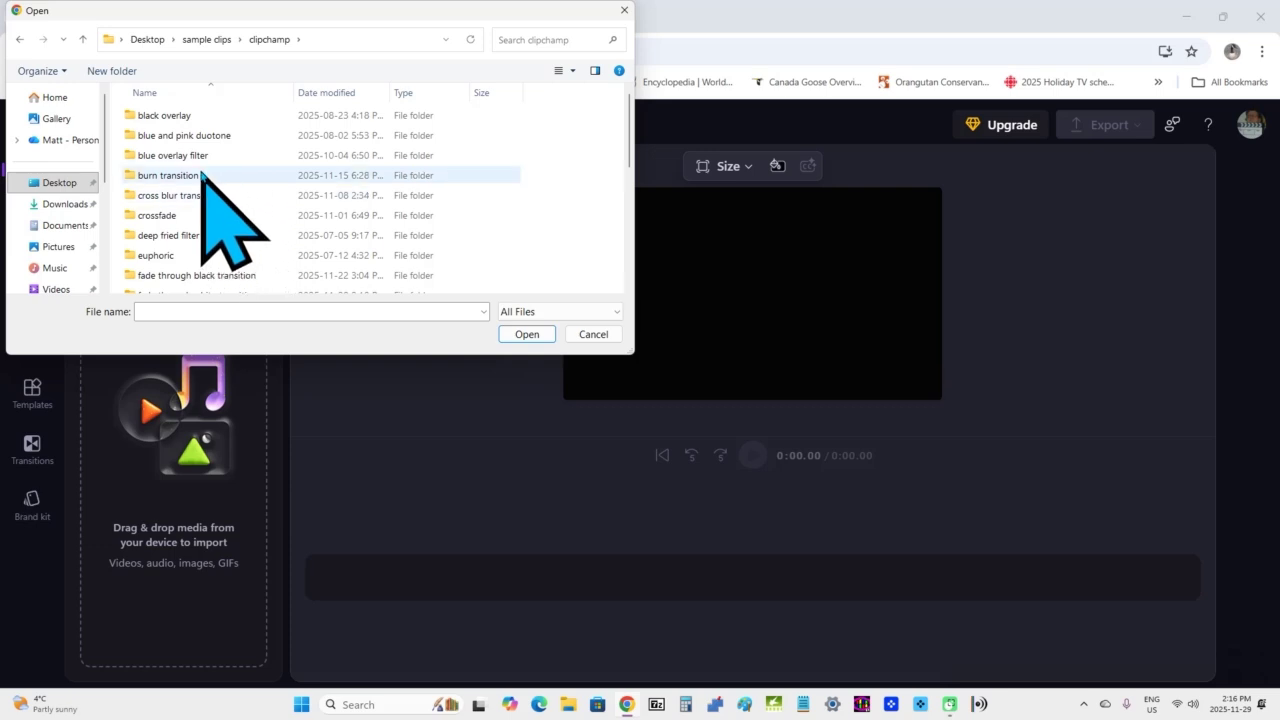
scroll(200, 205, "down", 1)
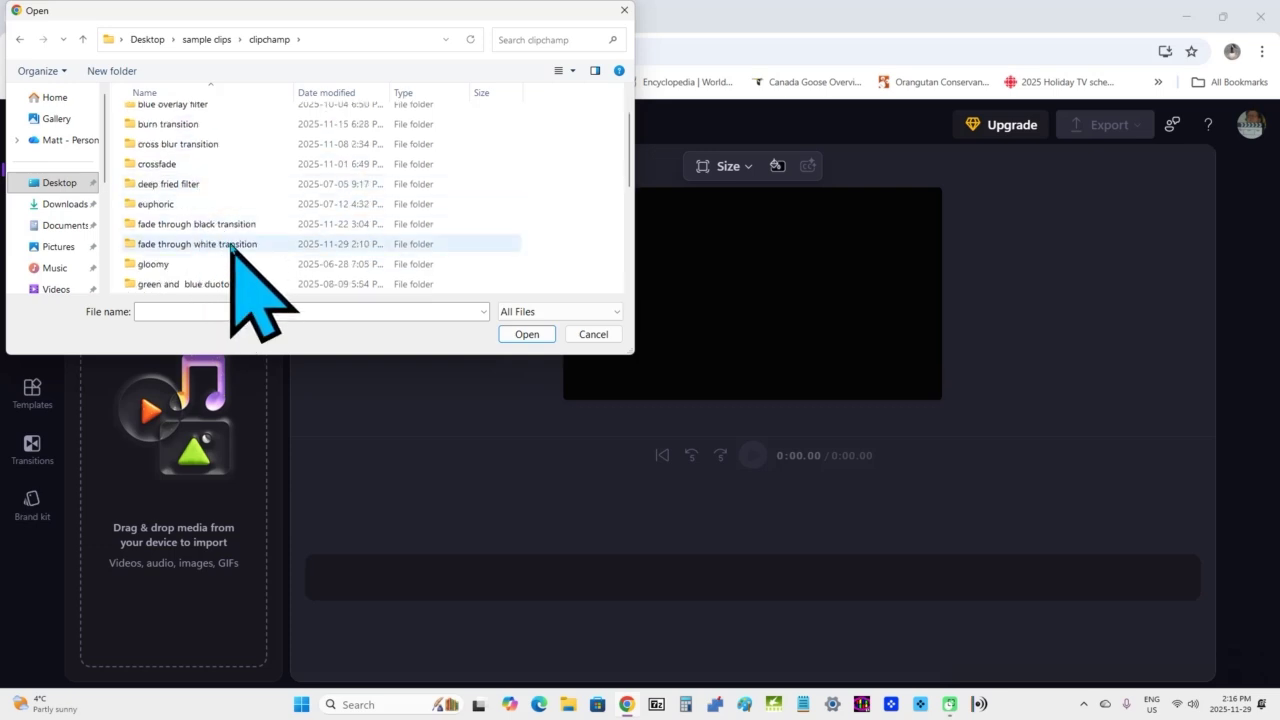
double_click(231, 245)
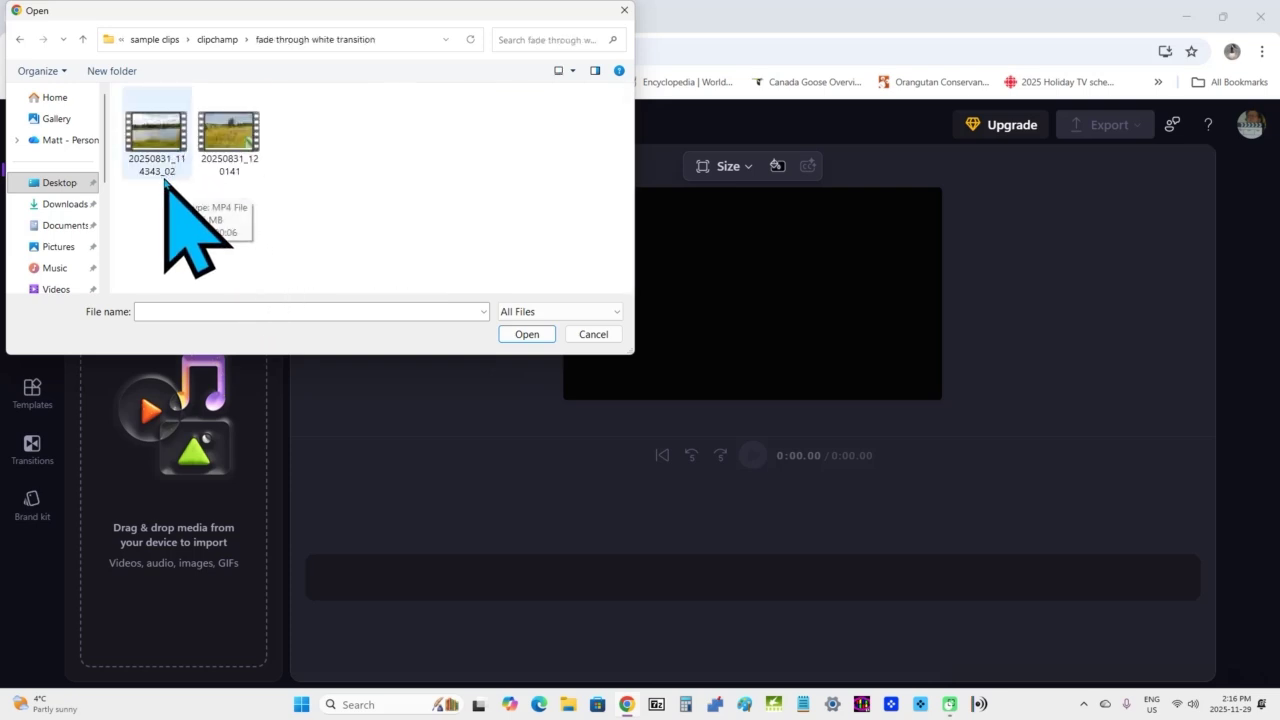
left_click(134, 125)
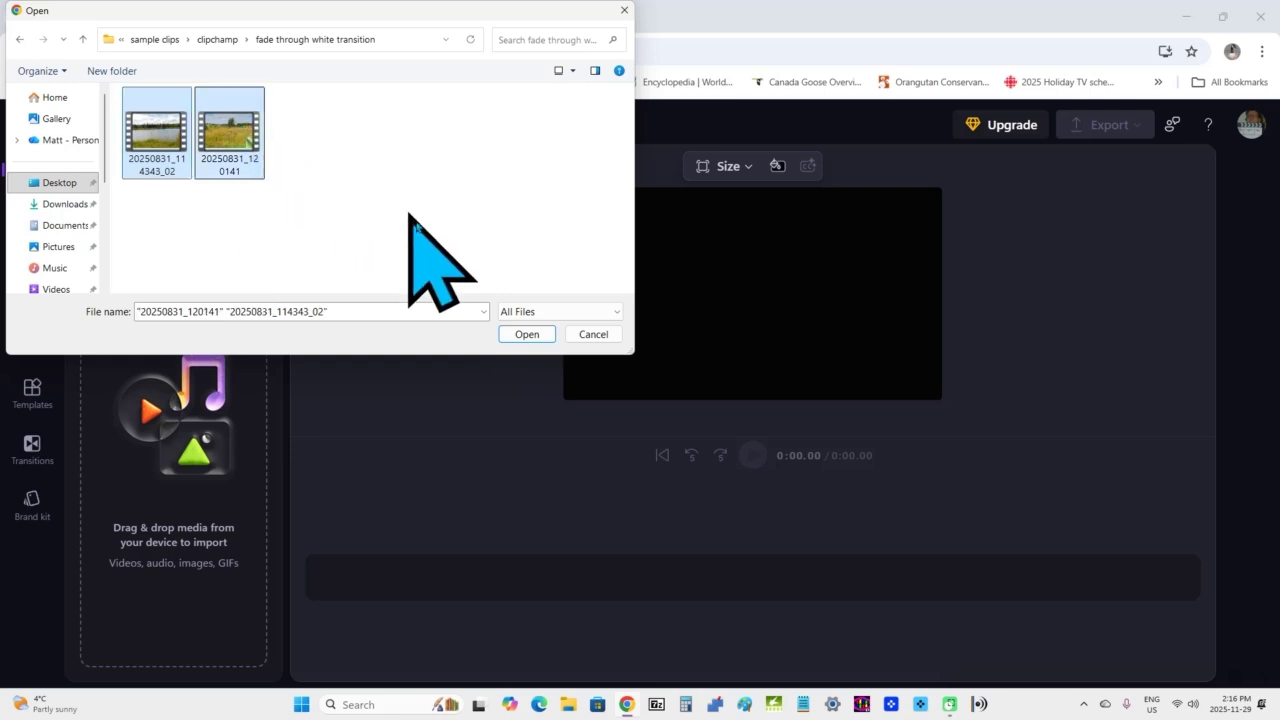
left_click(527, 336)
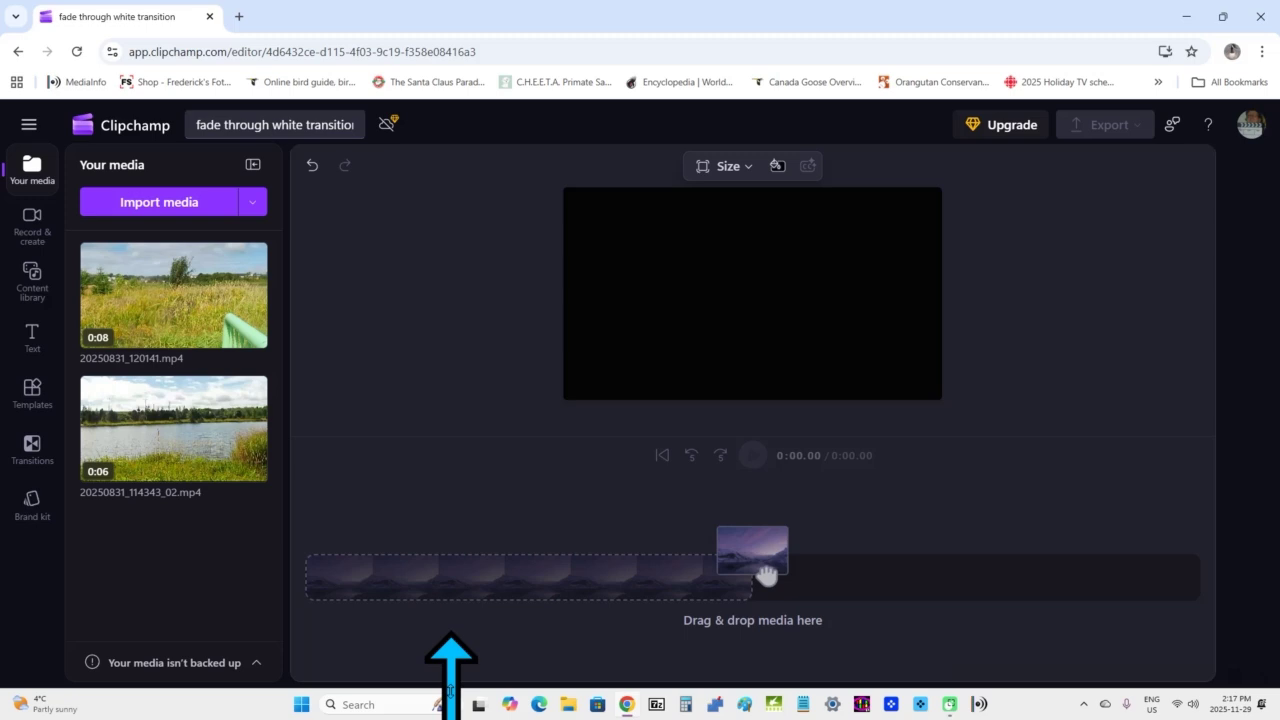
Step: Add 20250831_120141.mp4 to the timeline, followed by 20250831_114343_02.mp4
left_click_drag(766, 575, 763, 575)
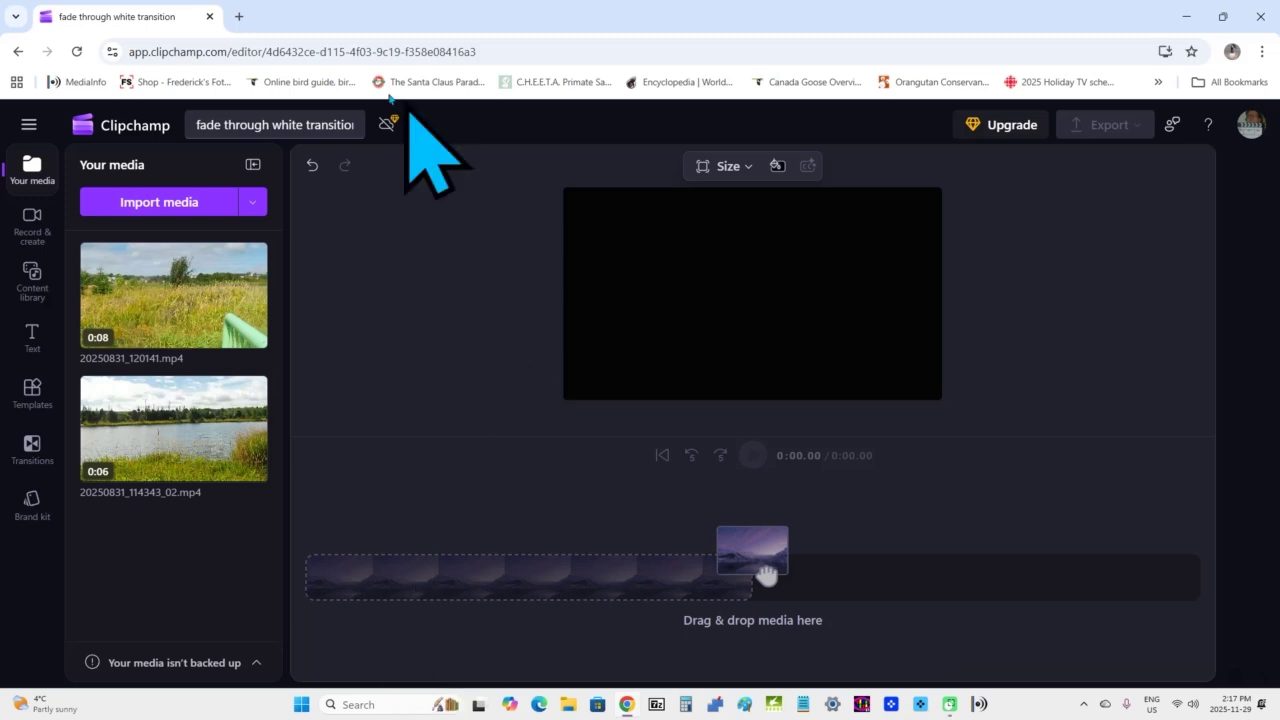
mouse_move(185, 268)
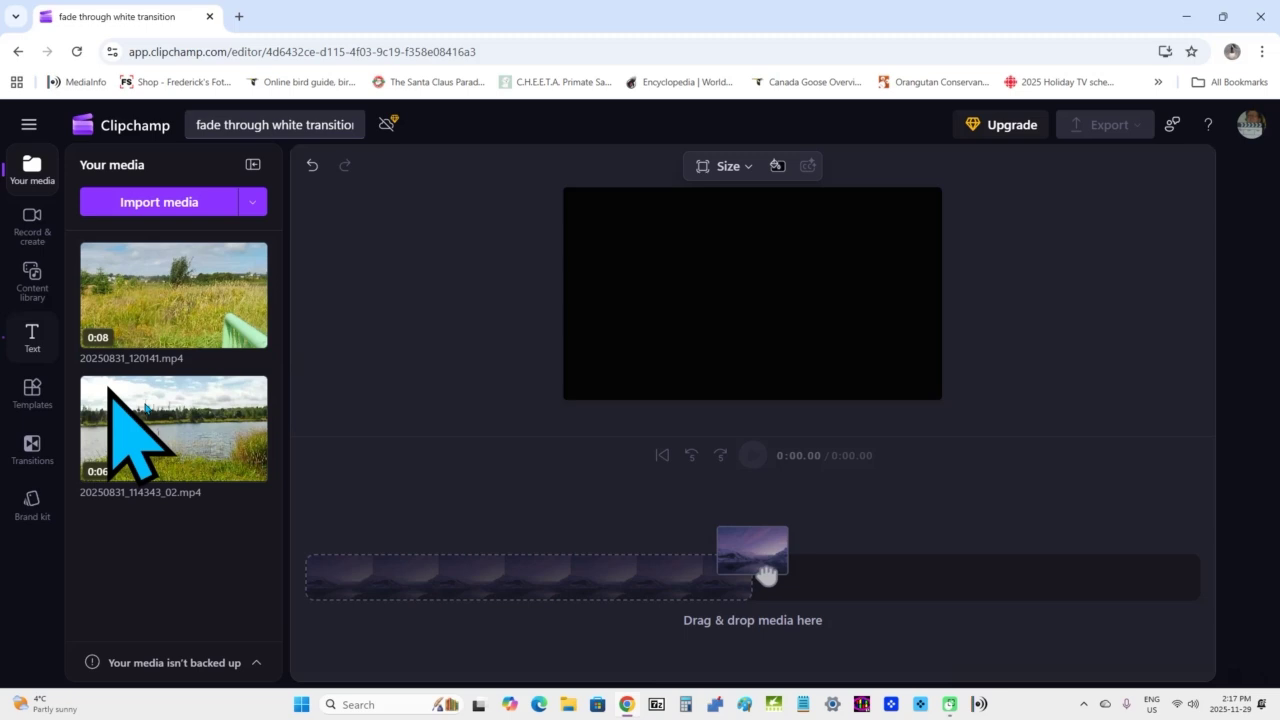
mouse_move(191, 294)
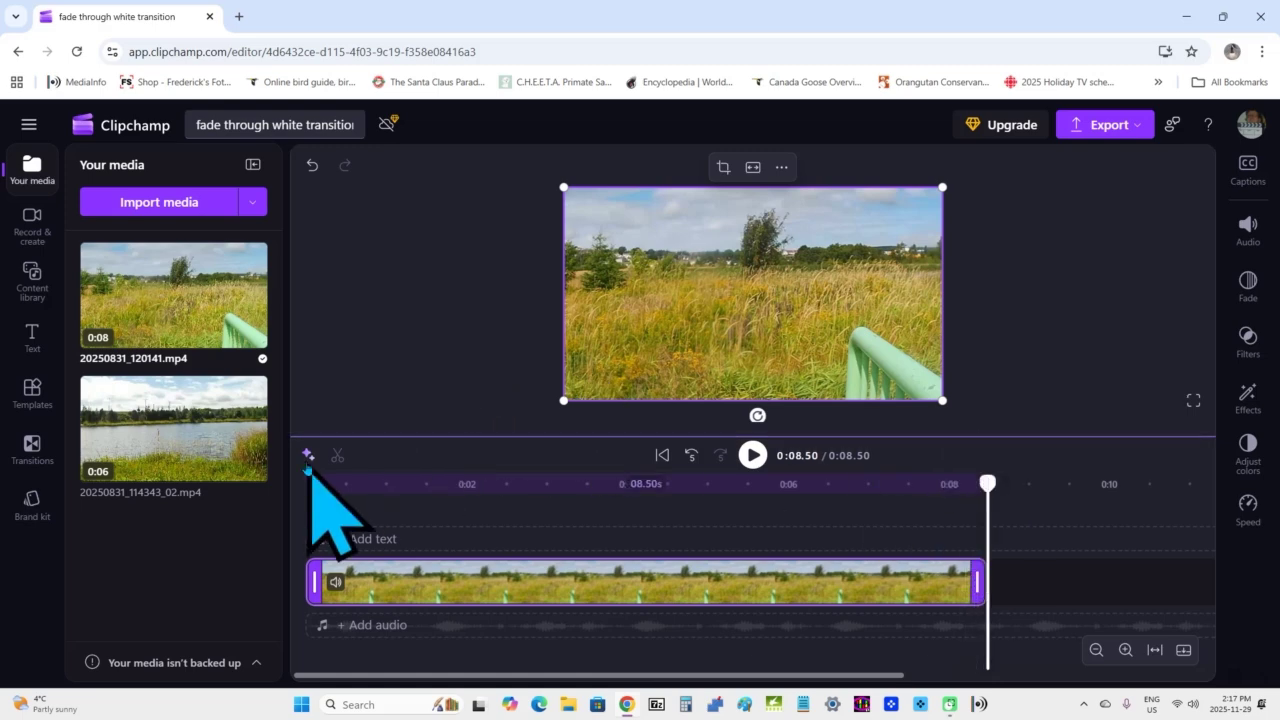
mouse_move(240, 468)
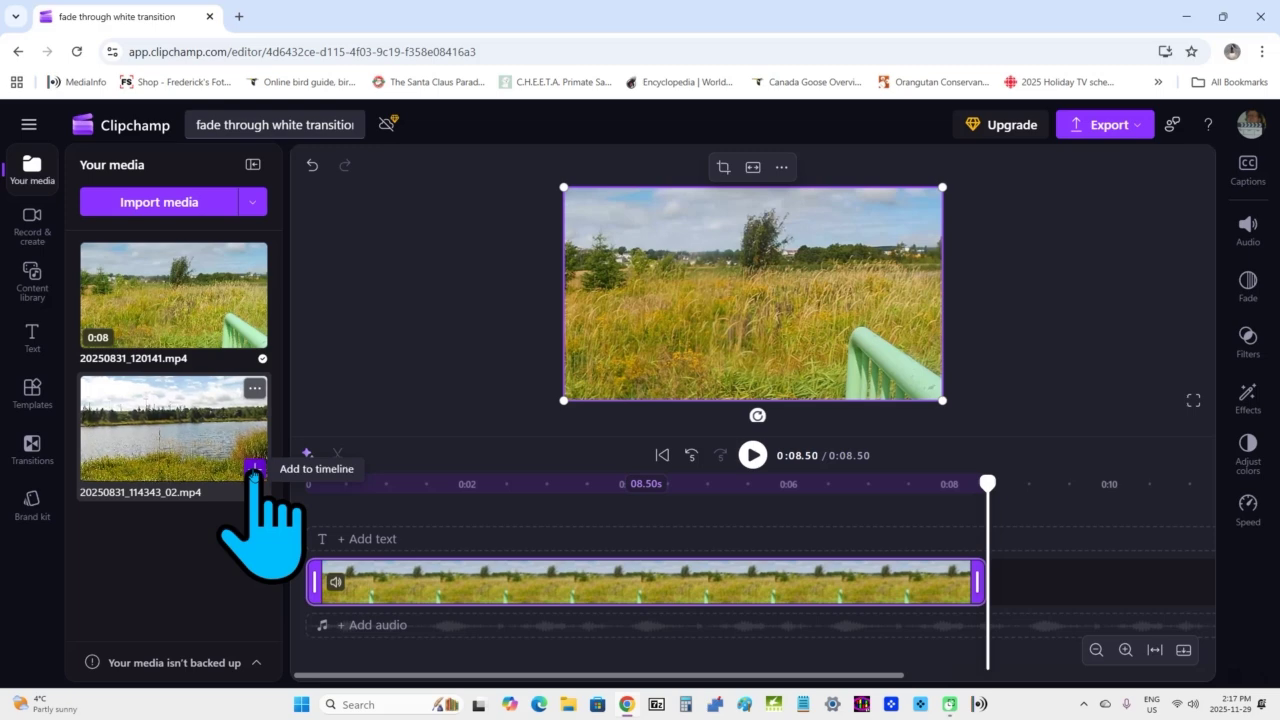
left_click(254, 469)
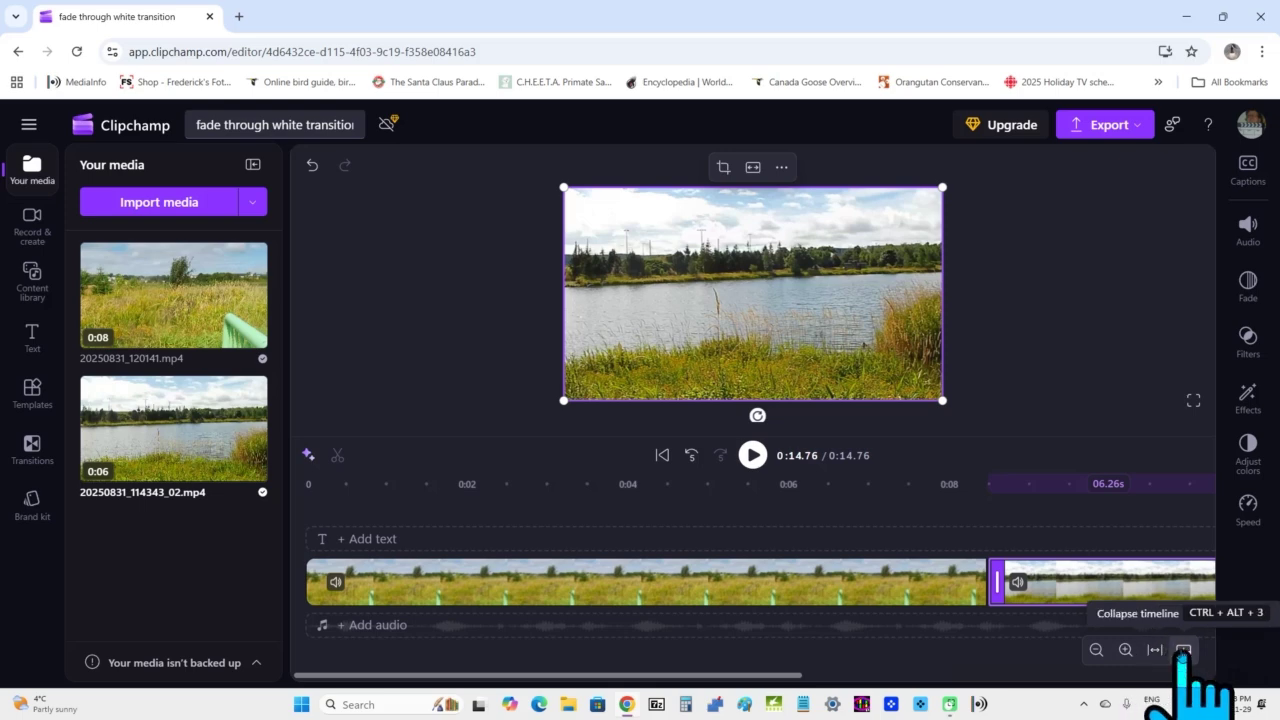
Step: Play the two-clip video from the beginning to preview the cut between the clips
left_click(1096, 649)
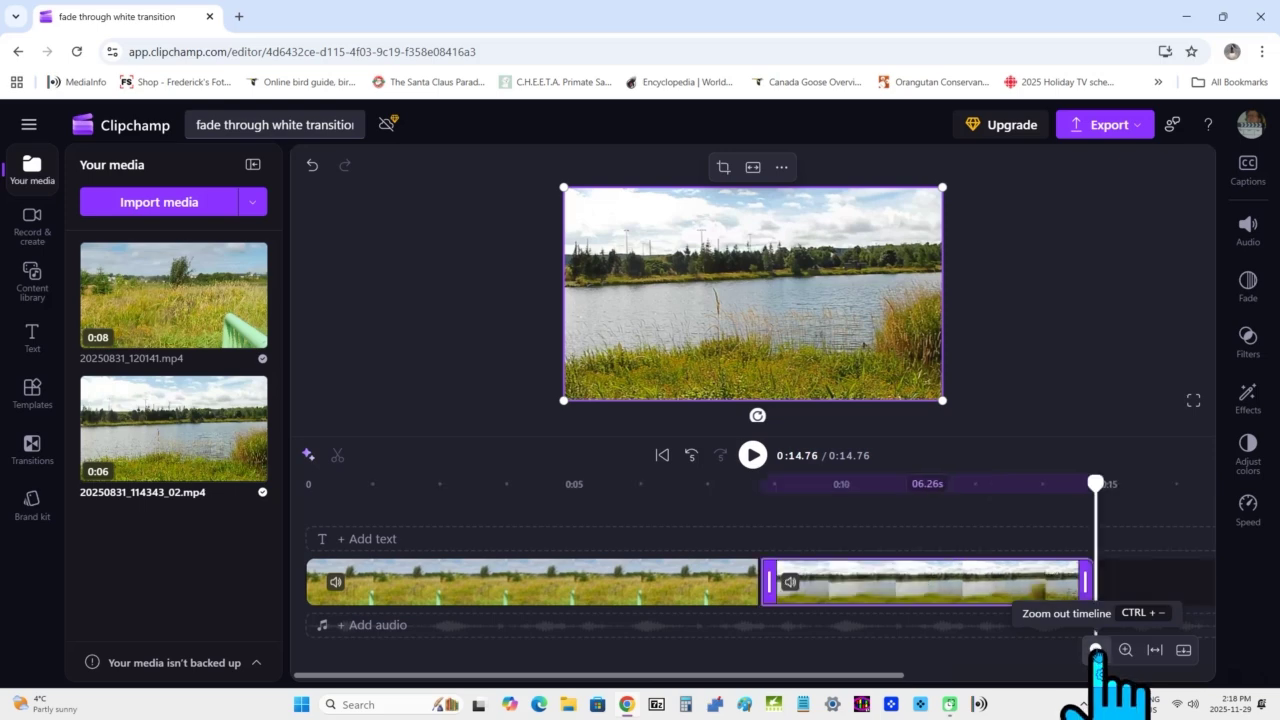
left_click(1096, 649)
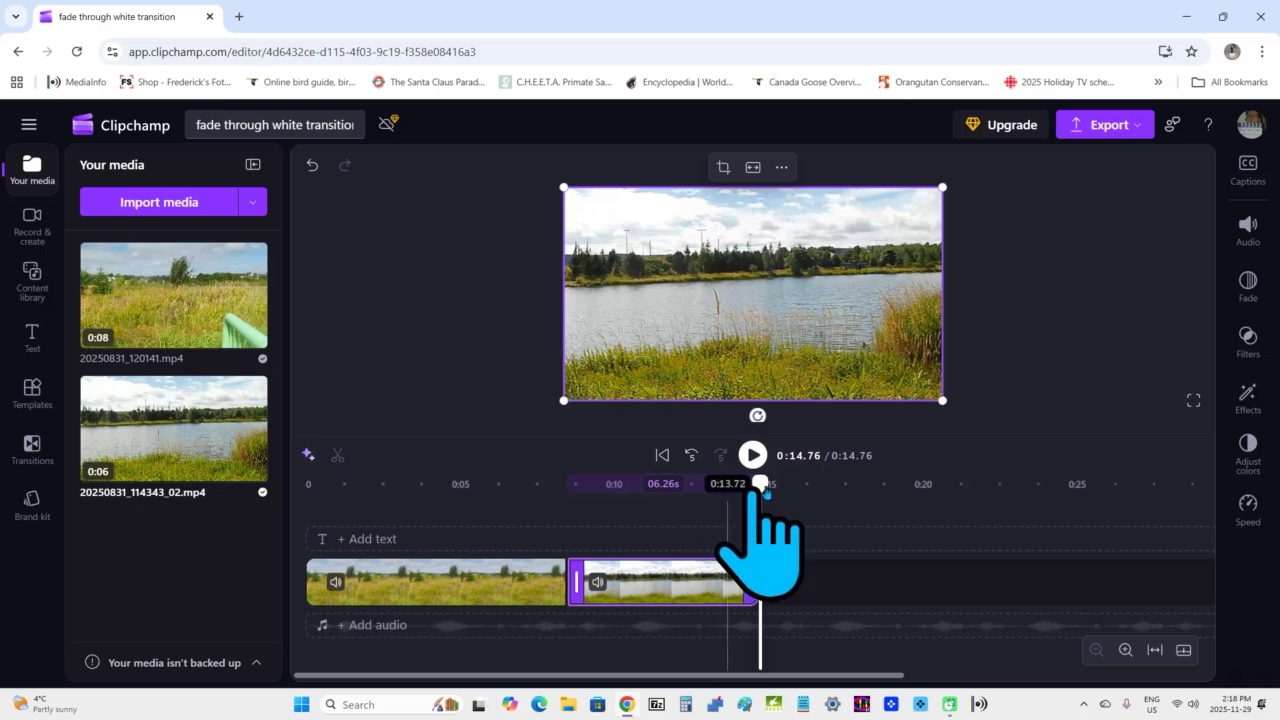
left_click(660, 455)
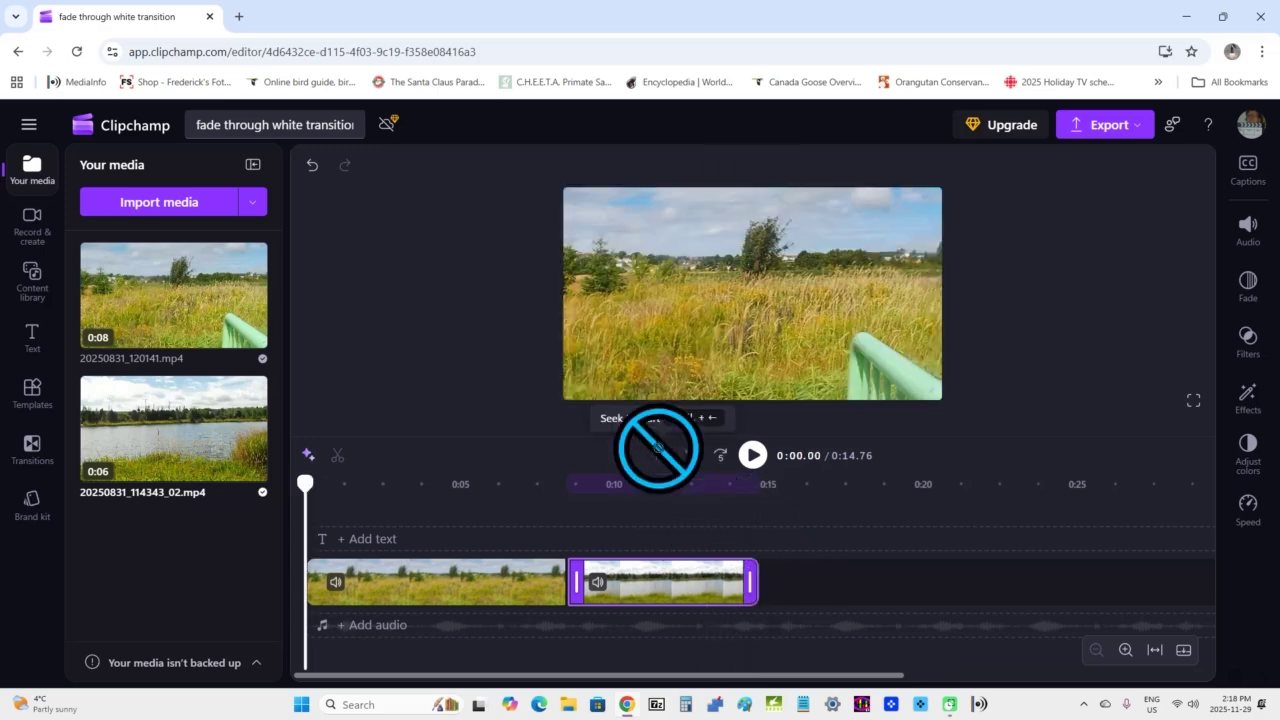
left_click(753, 456)
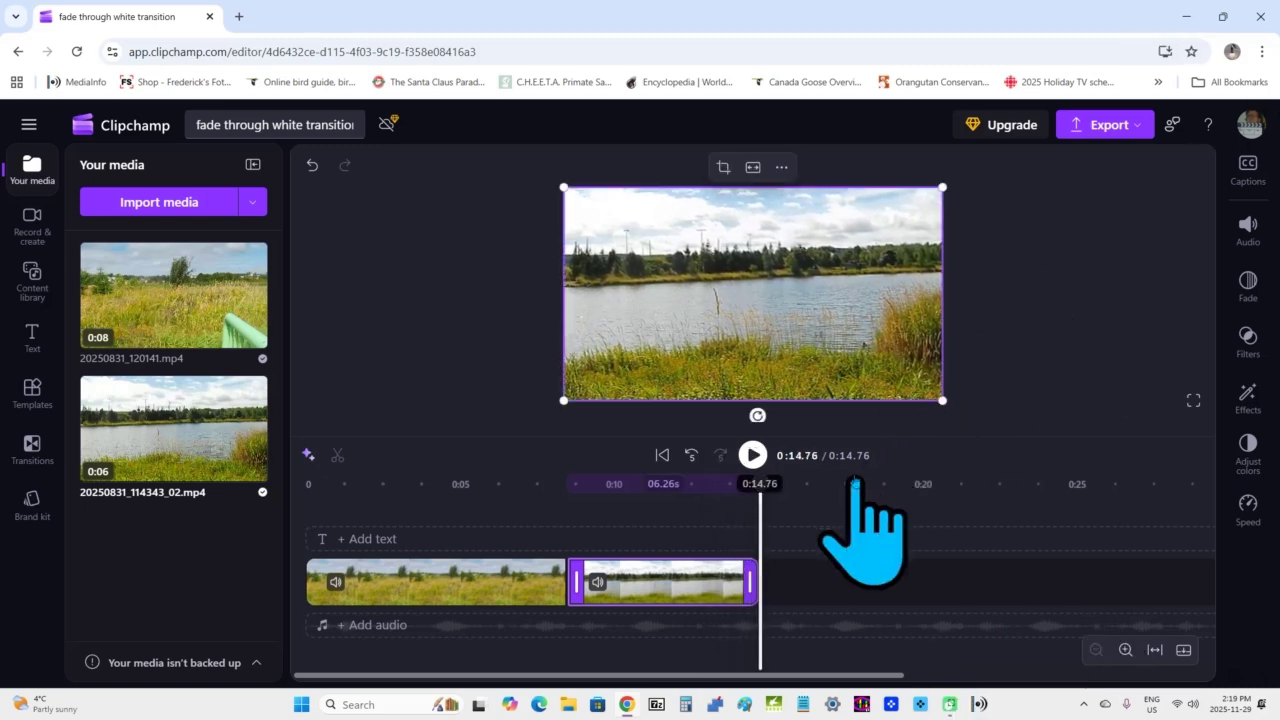
Step: Add the Fade through white transition between the two clips on the timeline
left_click(33, 447)
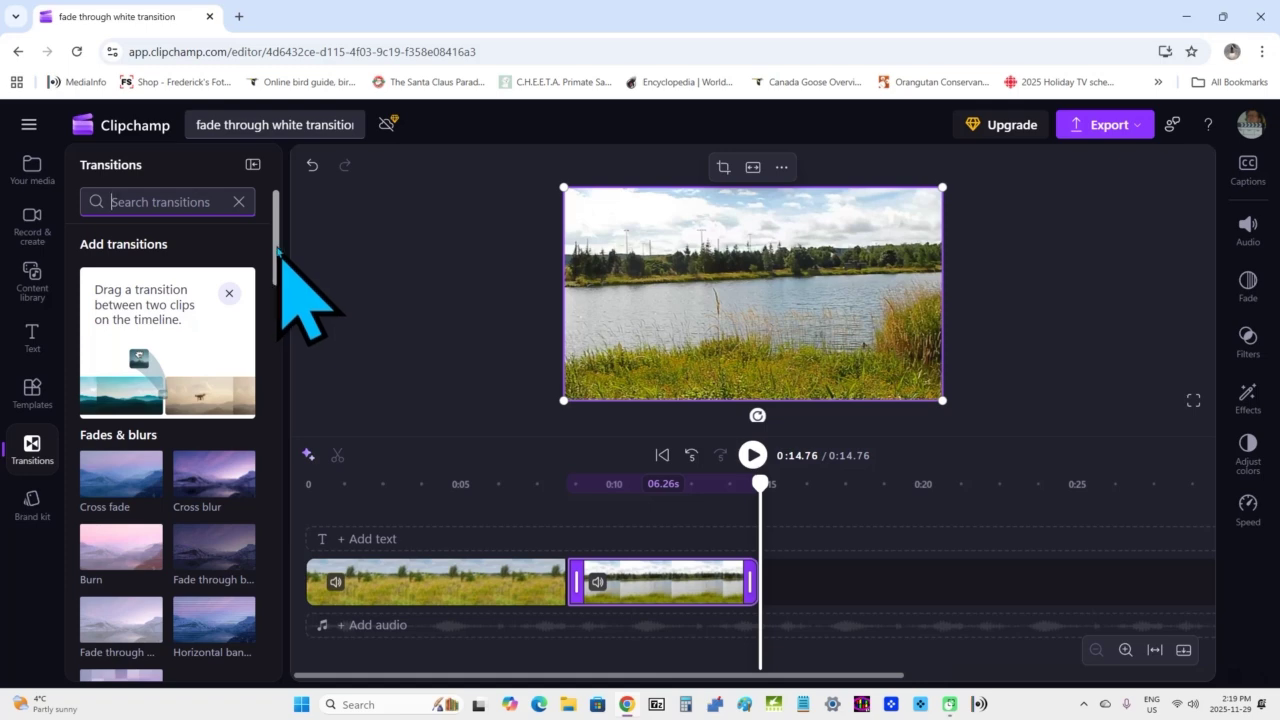
left_click_drag(278, 251, 289, 305)
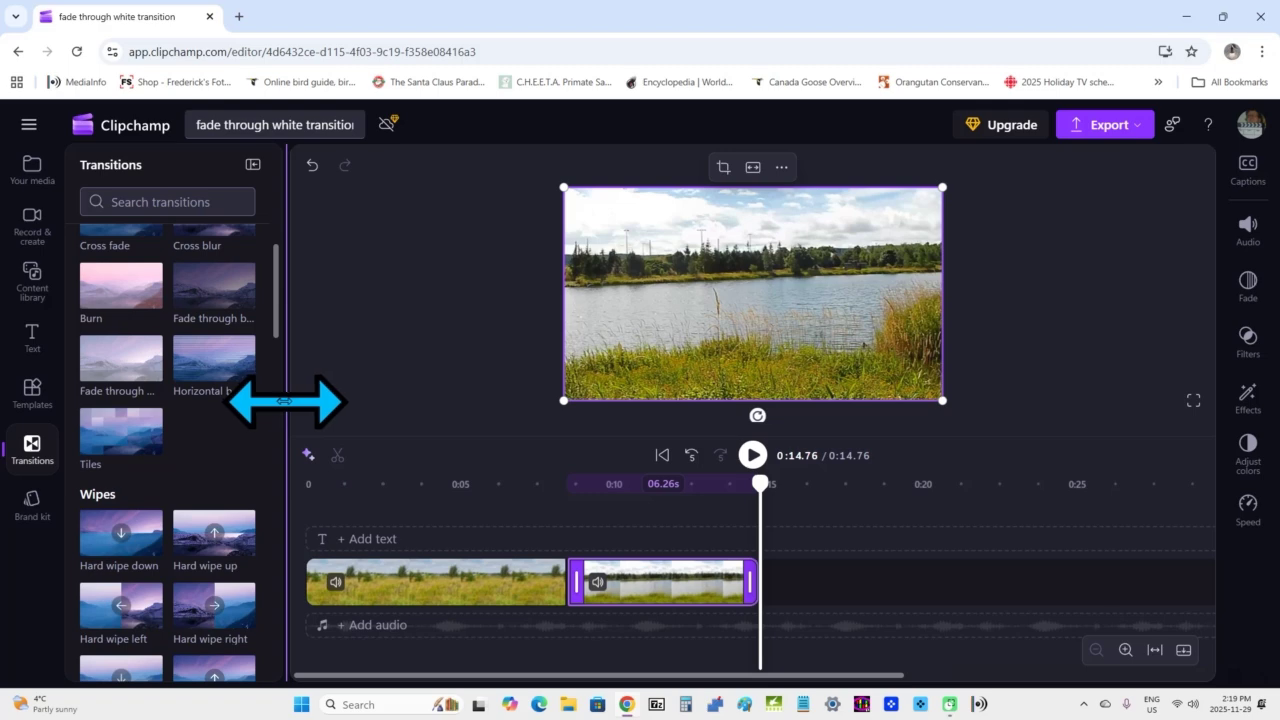
left_click_drag(285, 401, 326, 401)
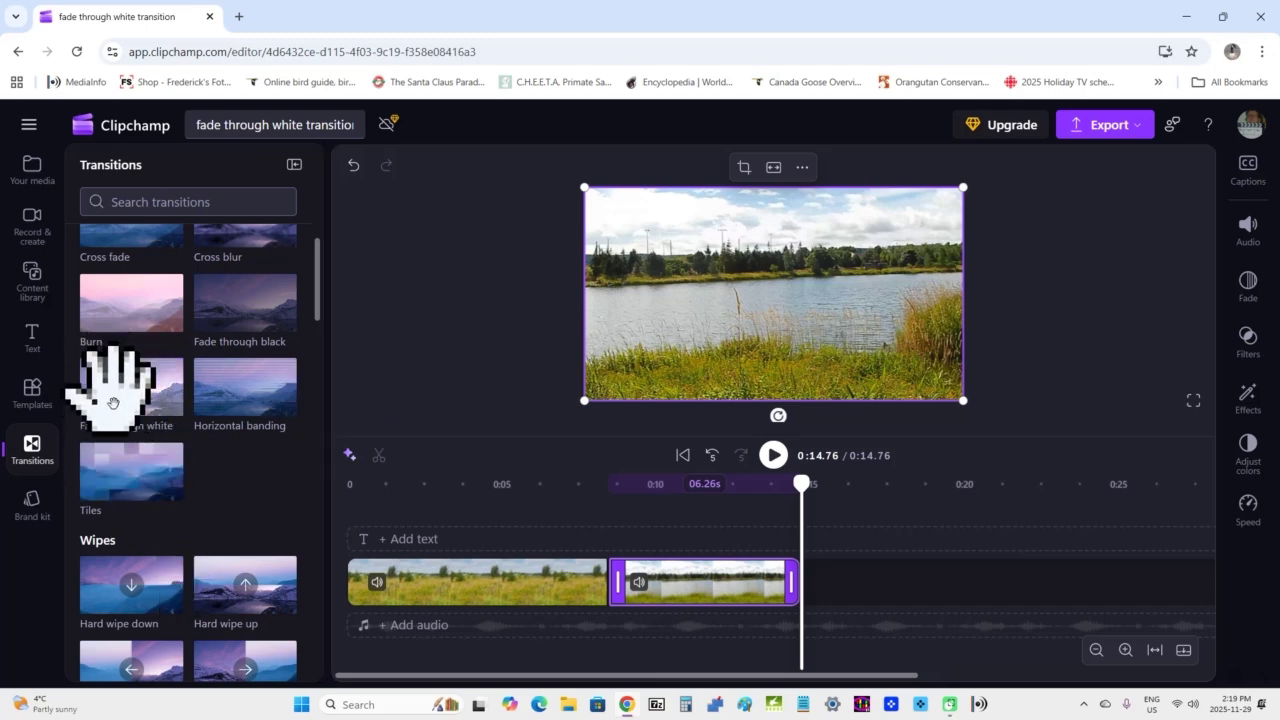
left_click_drag(118, 390, 597, 590)
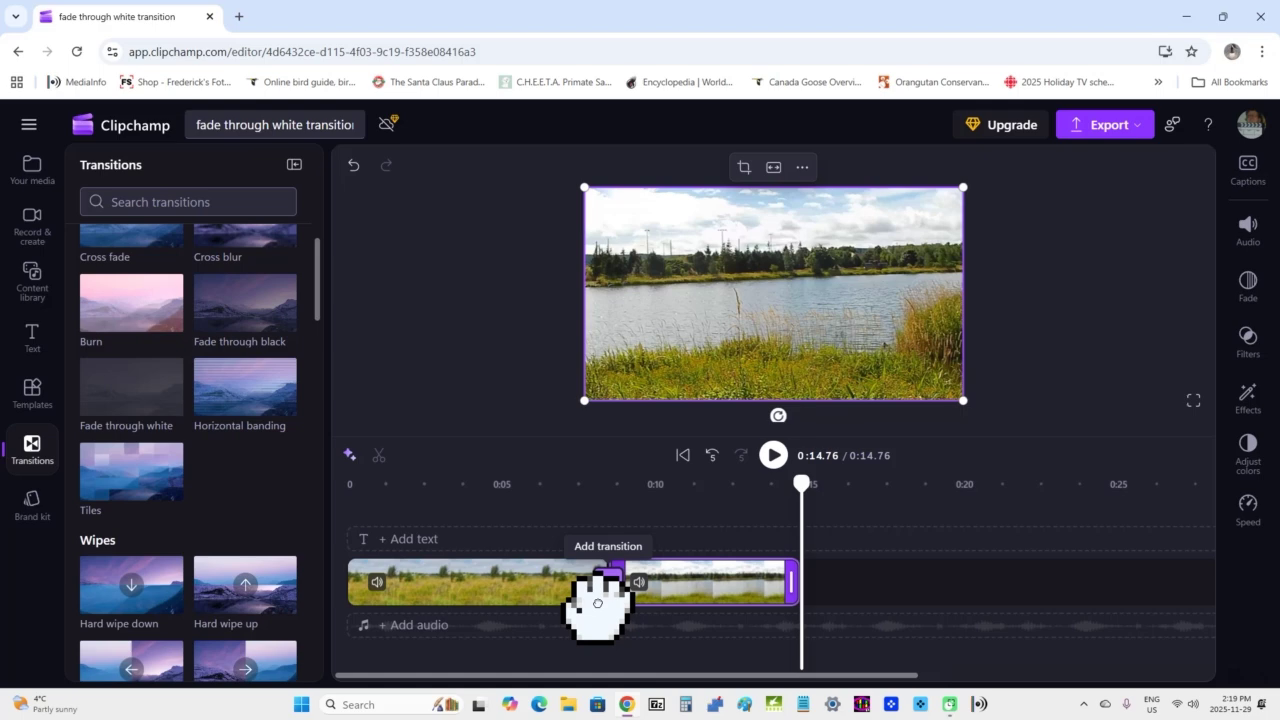
left_click(603, 578)
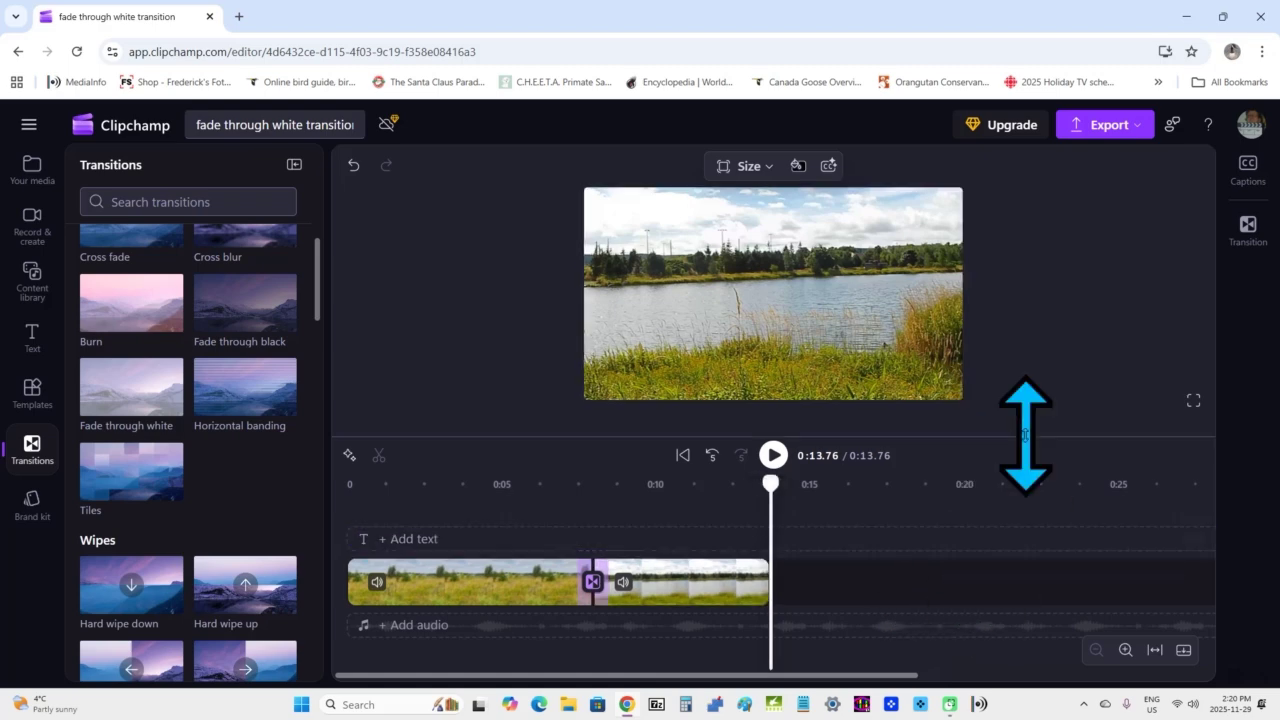
Step: Export the video at 720p and save the MP4 in the Desktop folder sample clips > clipchamp > fade through white transition
left_click(1112, 122)
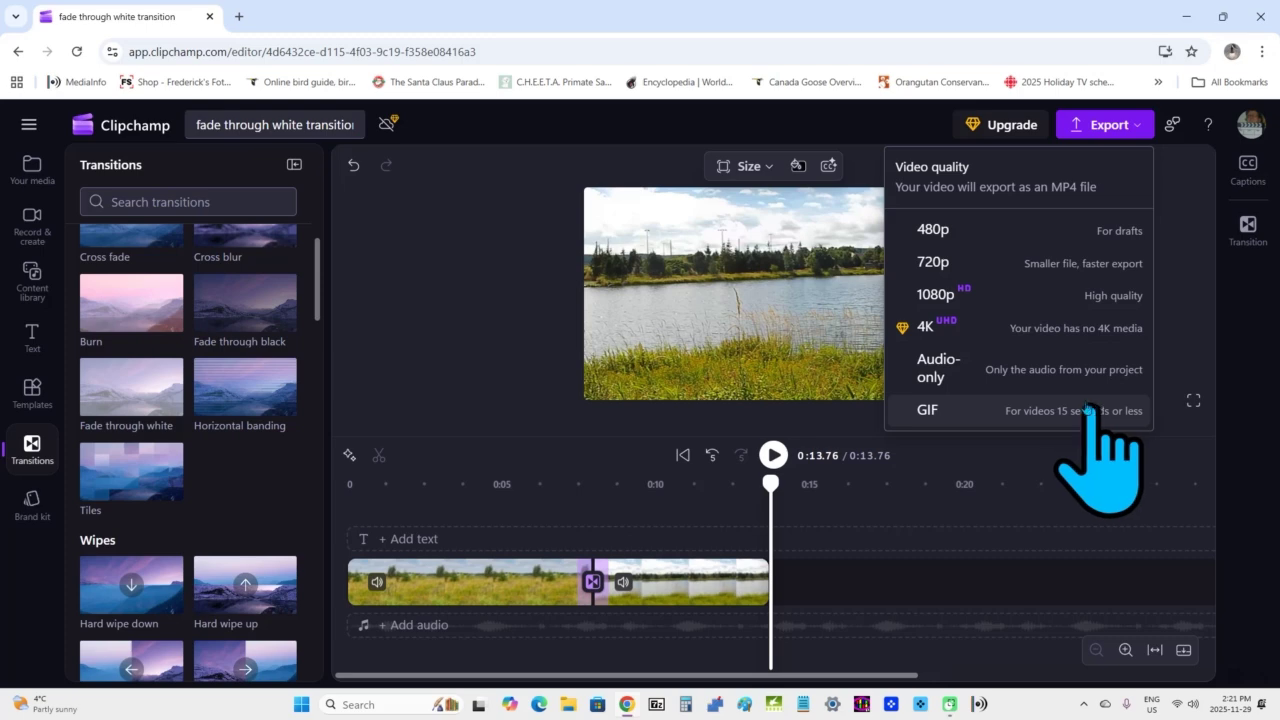
left_click(1016, 262)
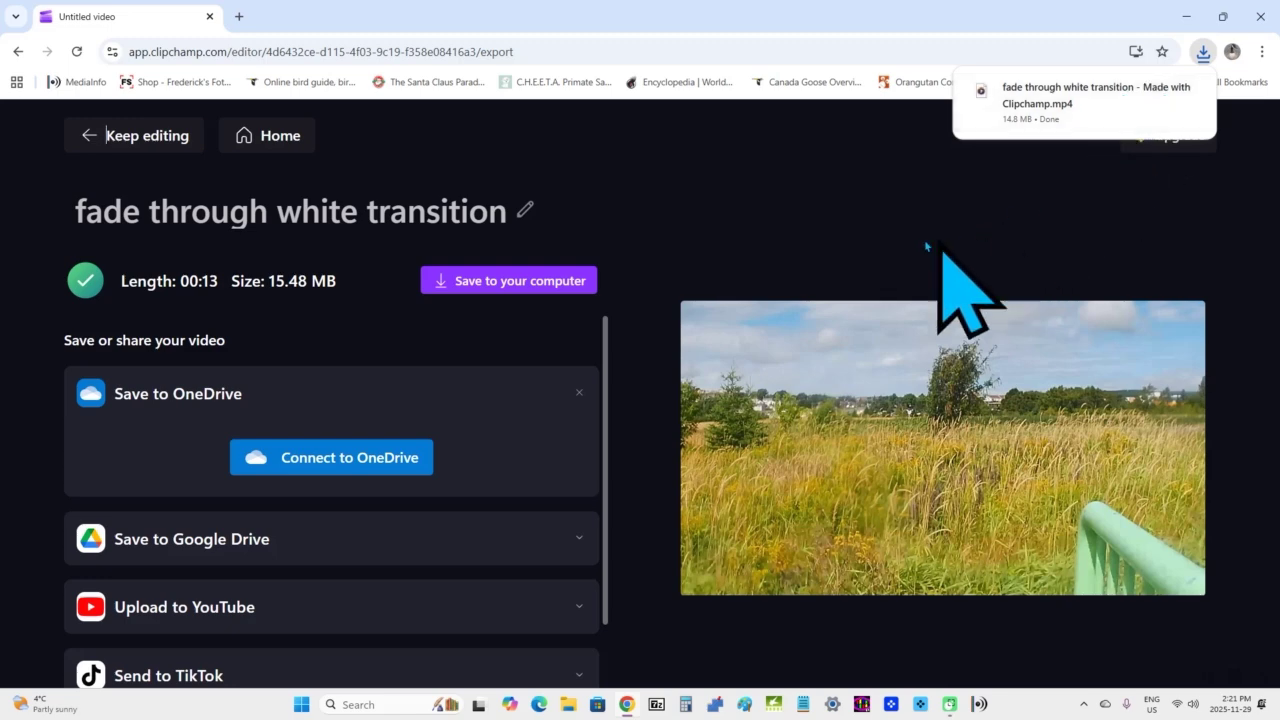
left_click(483, 283)
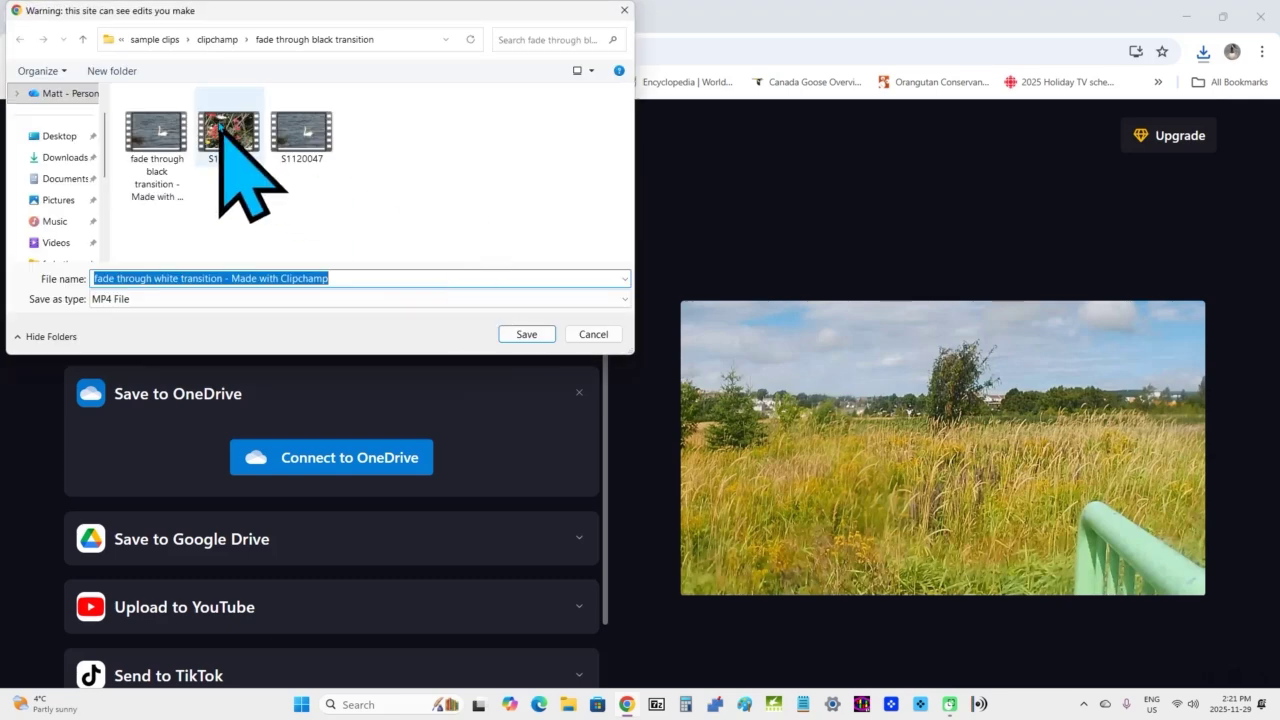
left_click(218, 40)
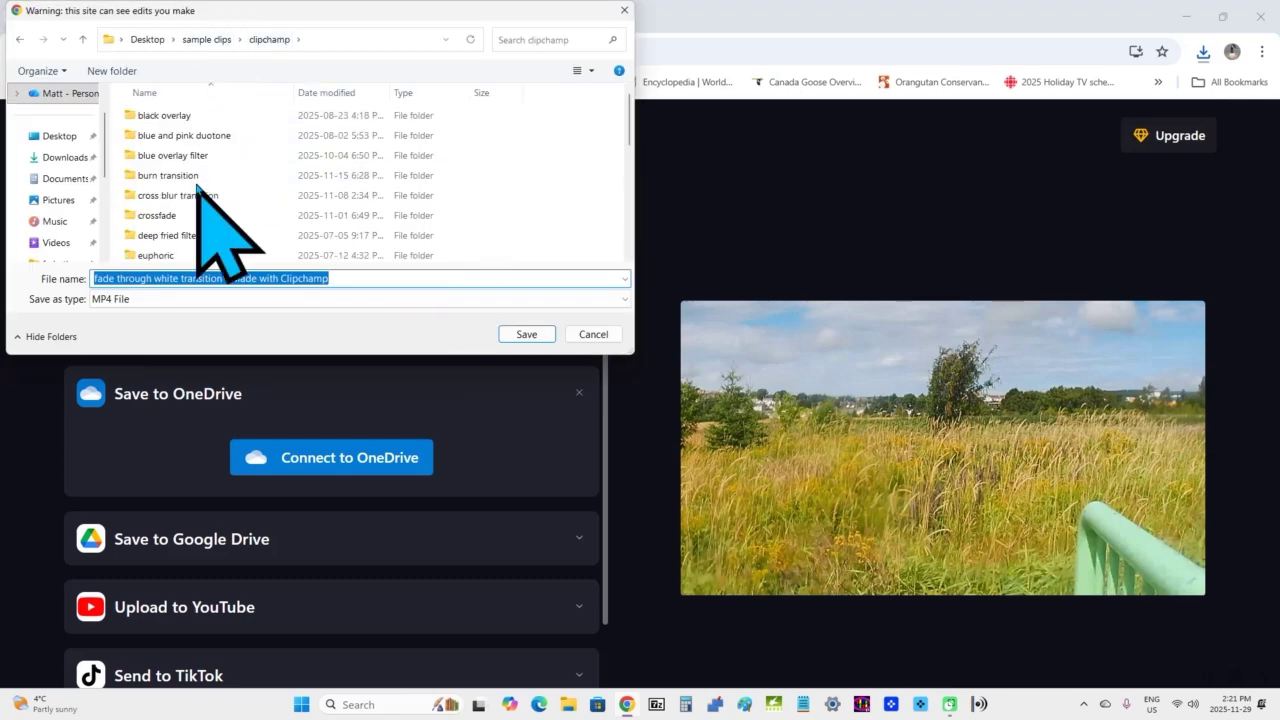
scroll(197, 185, "down", 1)
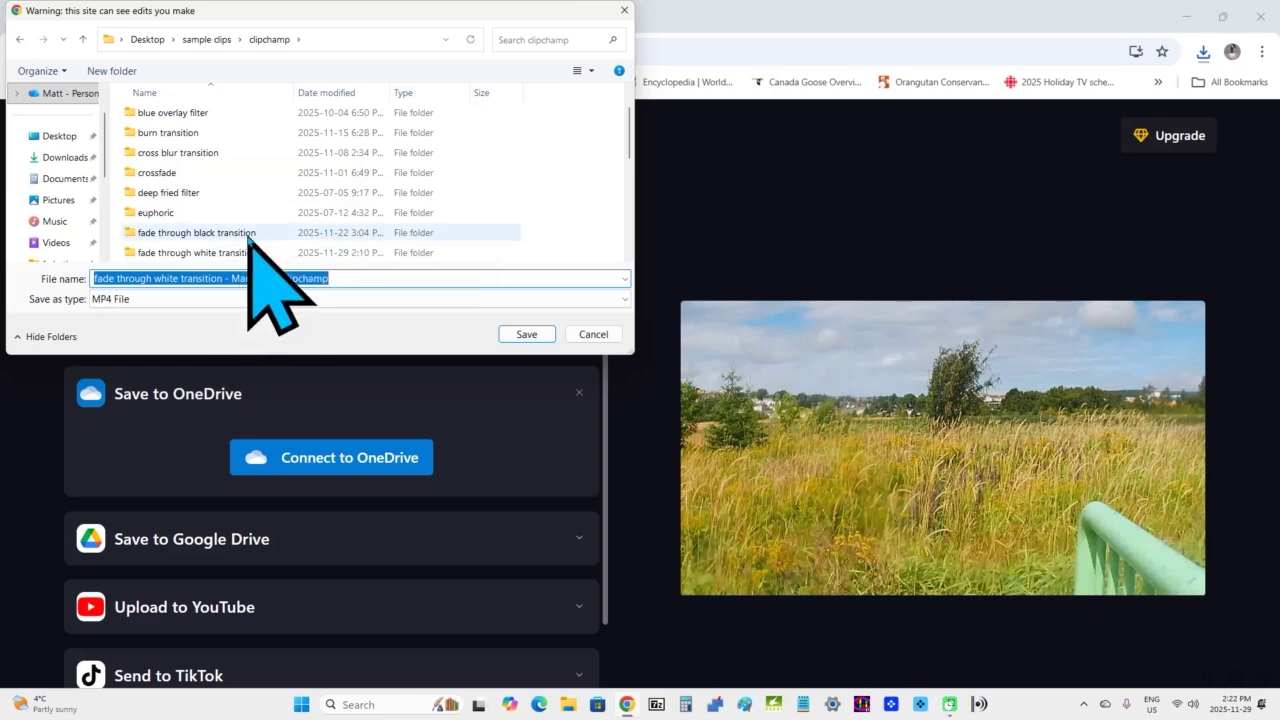
left_click(240, 253)
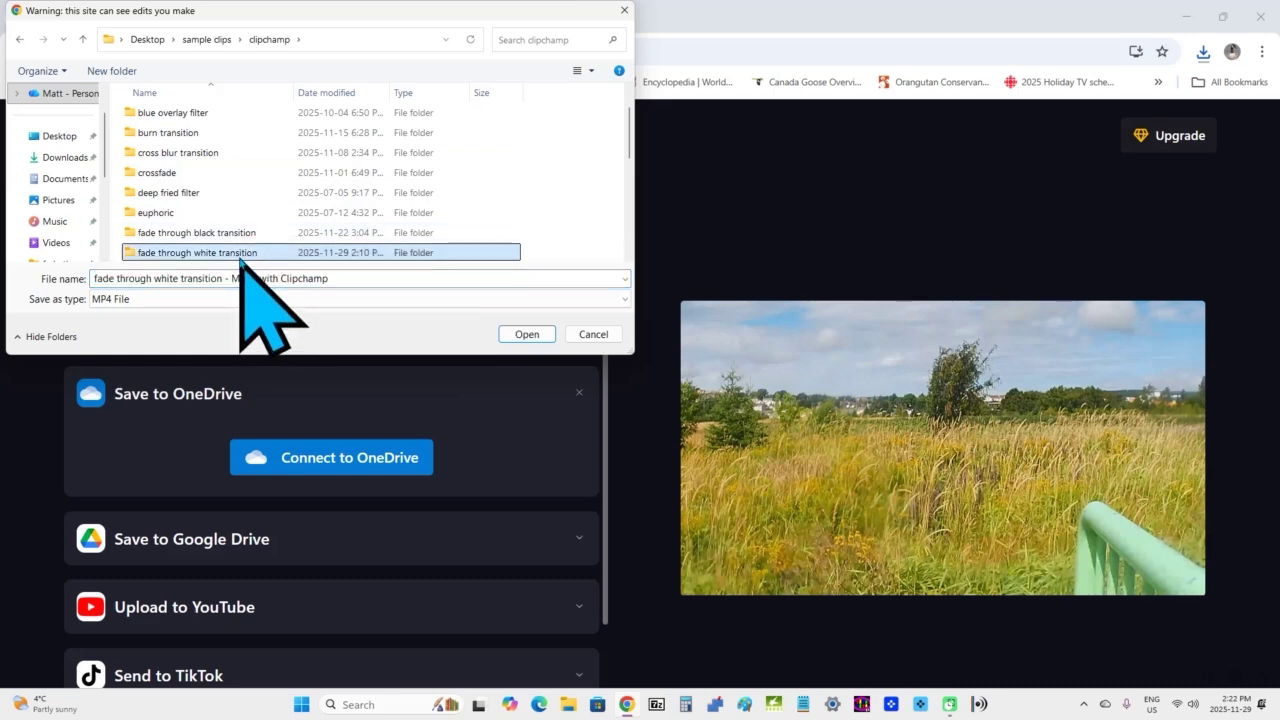
double_click(240, 253)
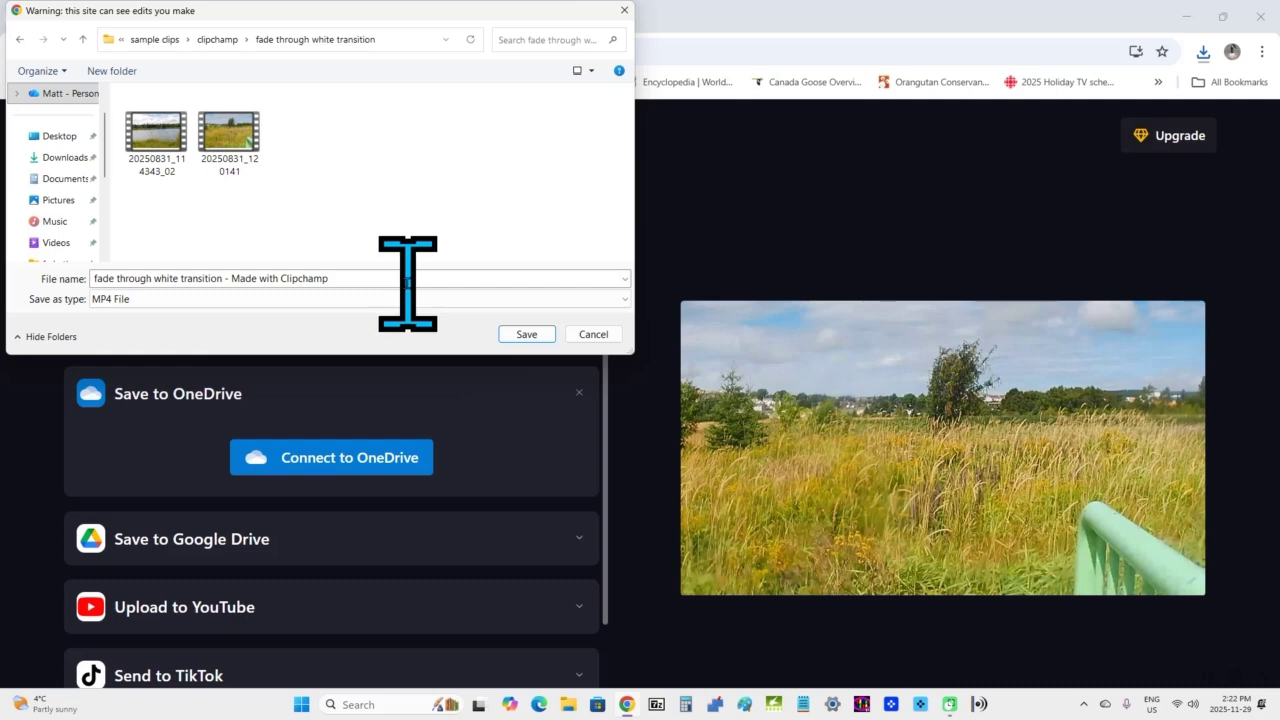
left_click(530, 336)
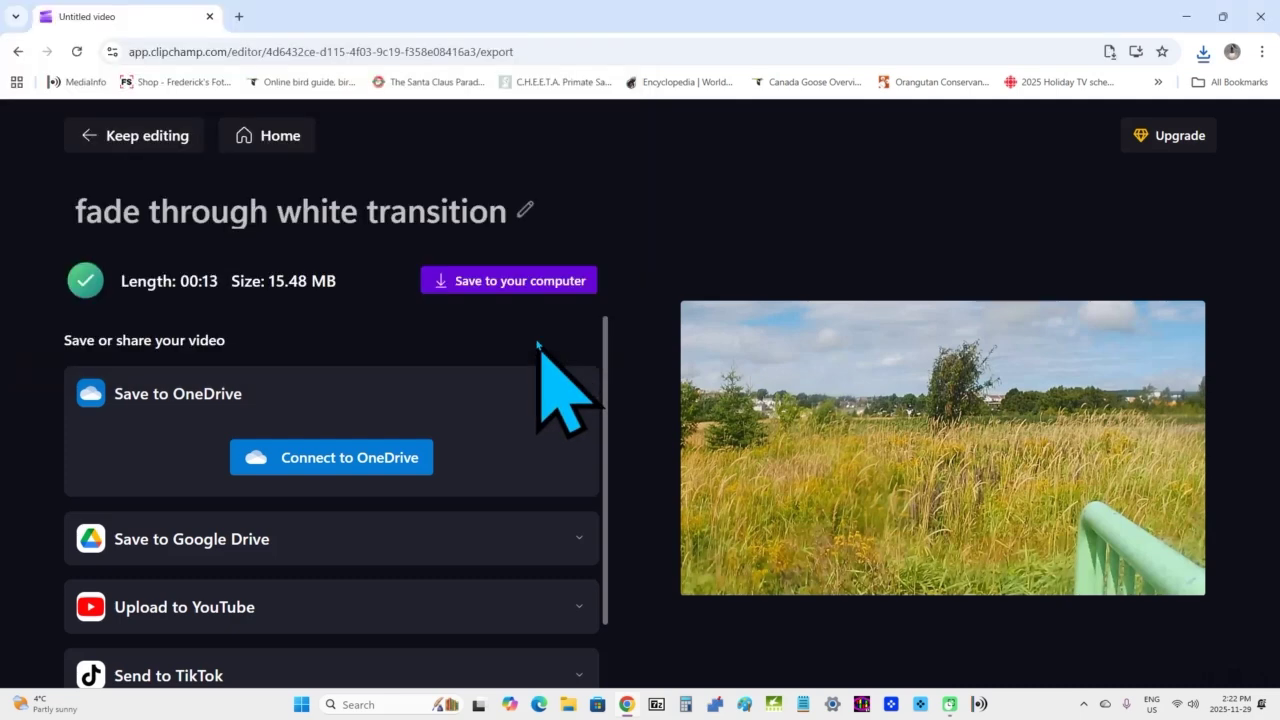
Step: Minimize the browser and open the desktop folder sample clips > clipchamp > fade through white transition
left_click(1188, 8)
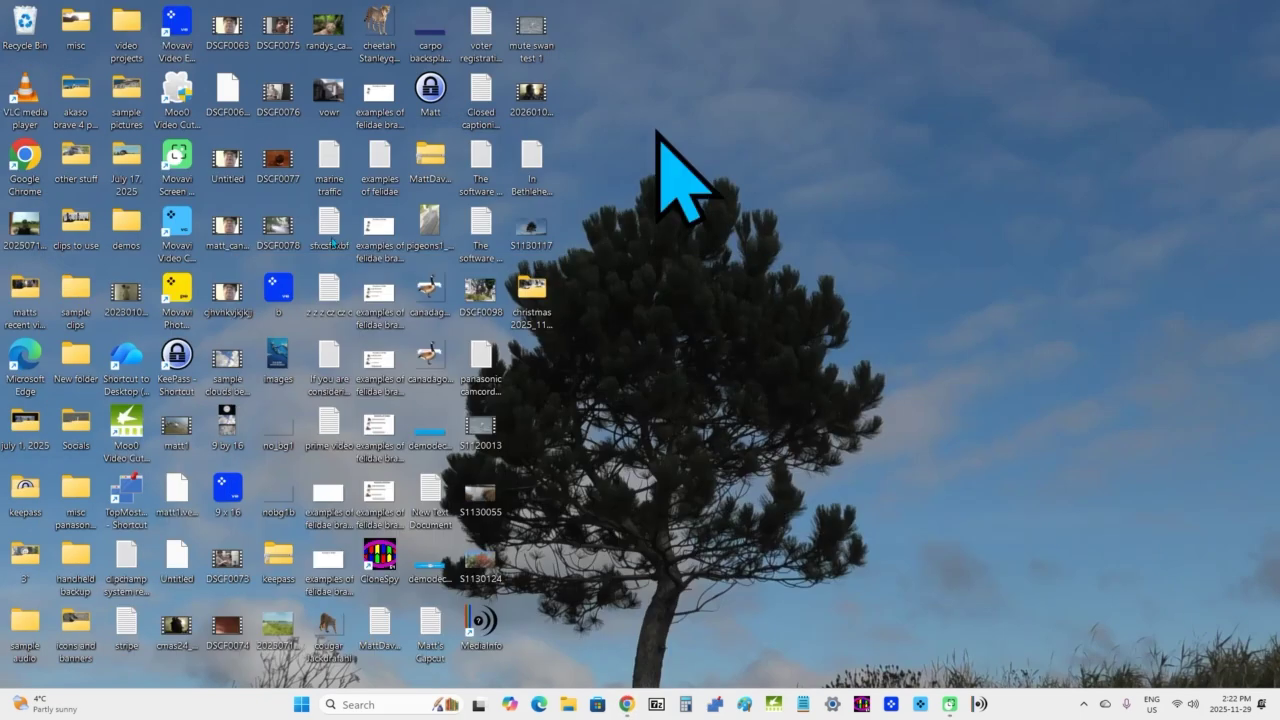
double_click(78, 298)
double_click(158, 150)
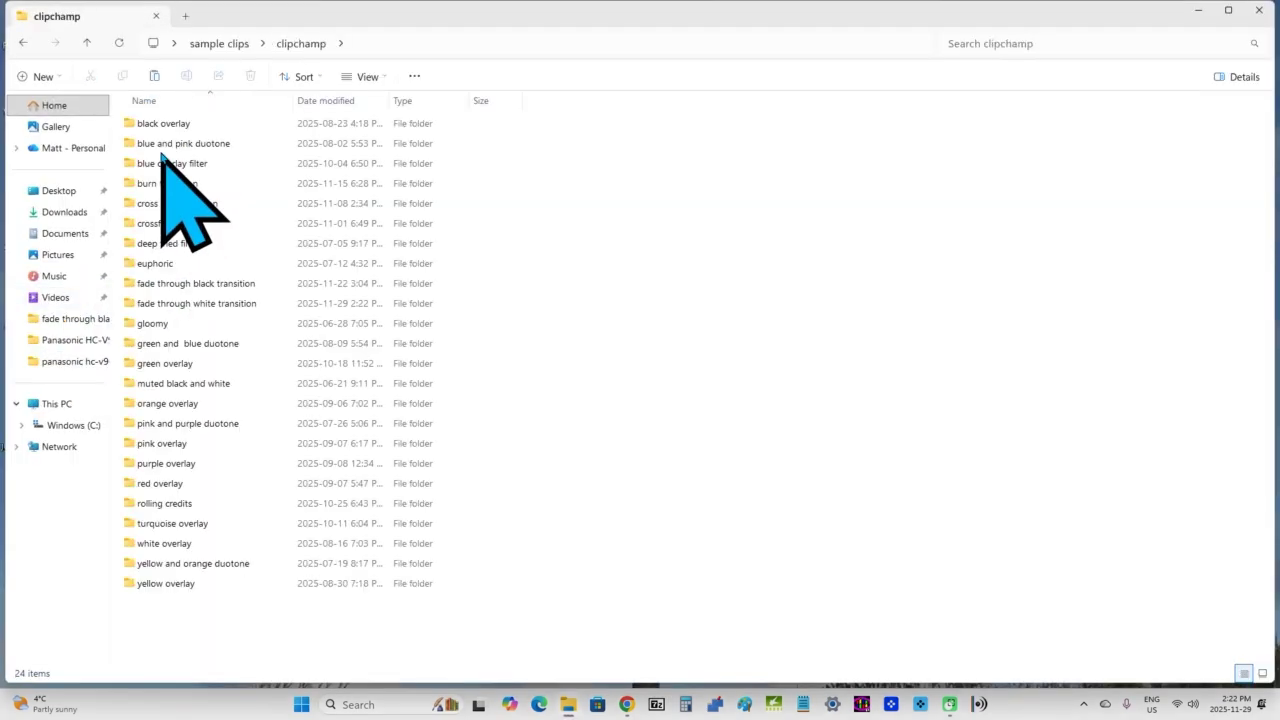
double_click(233, 303)
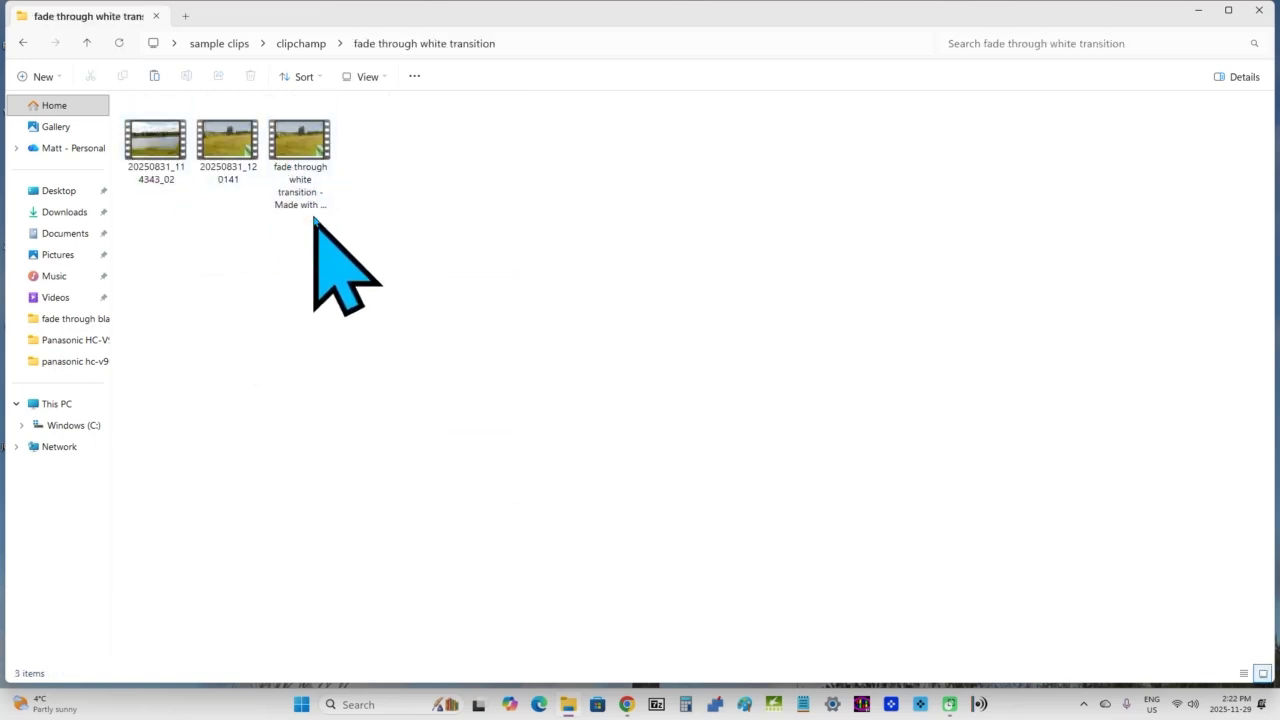
Step: Play the exported video "fade through white transition - Made with Clipchamp" full screen, and close the player and the folder window
double_click(310, 150)
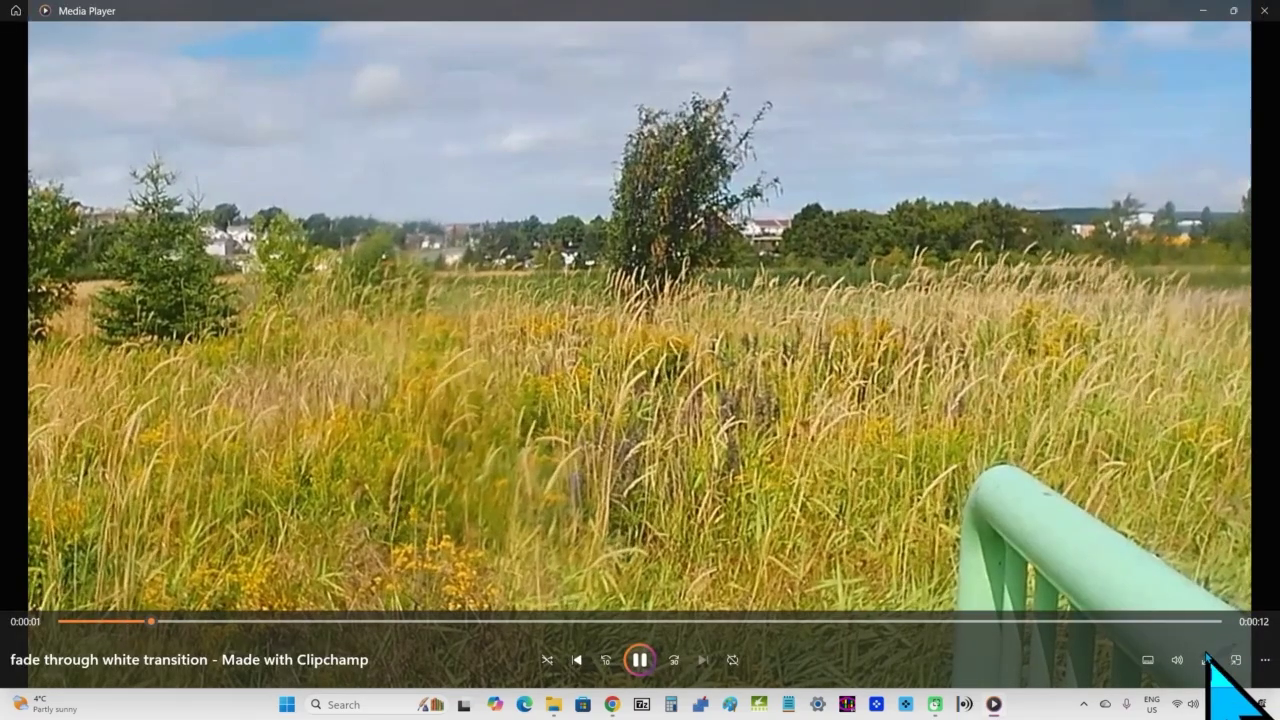
left_click(1210, 661)
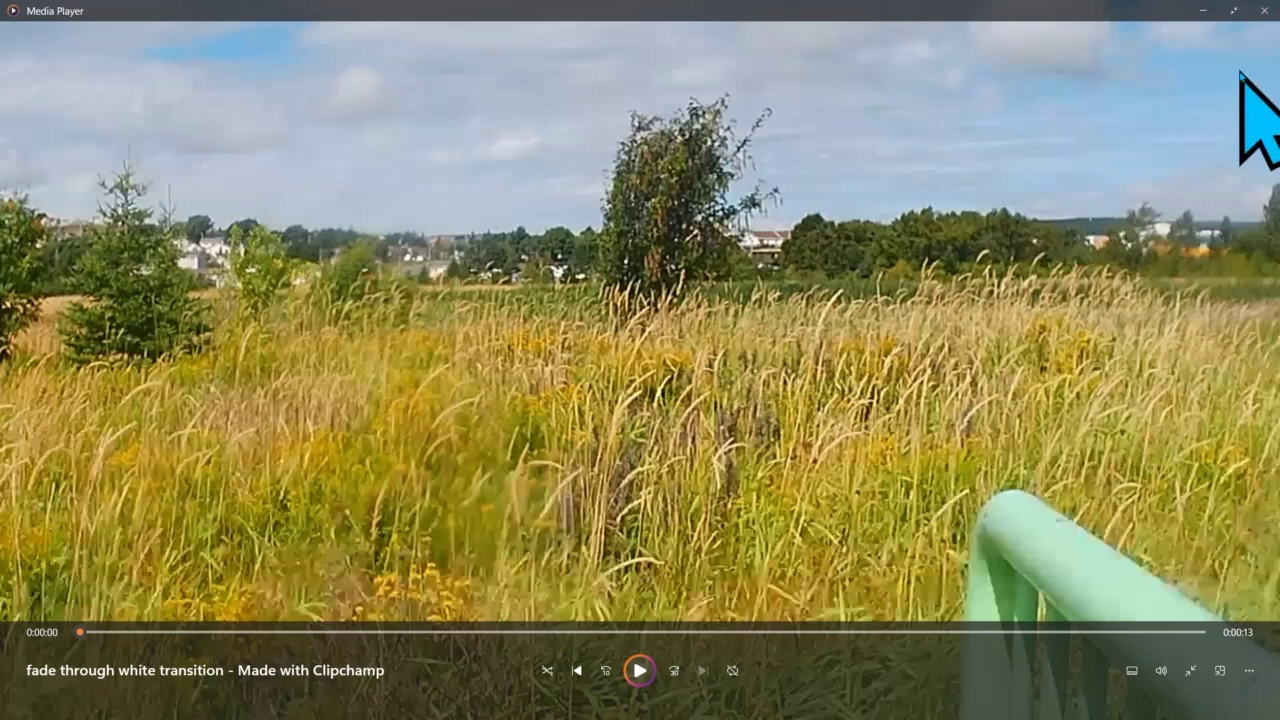
left_click(1267, 7)
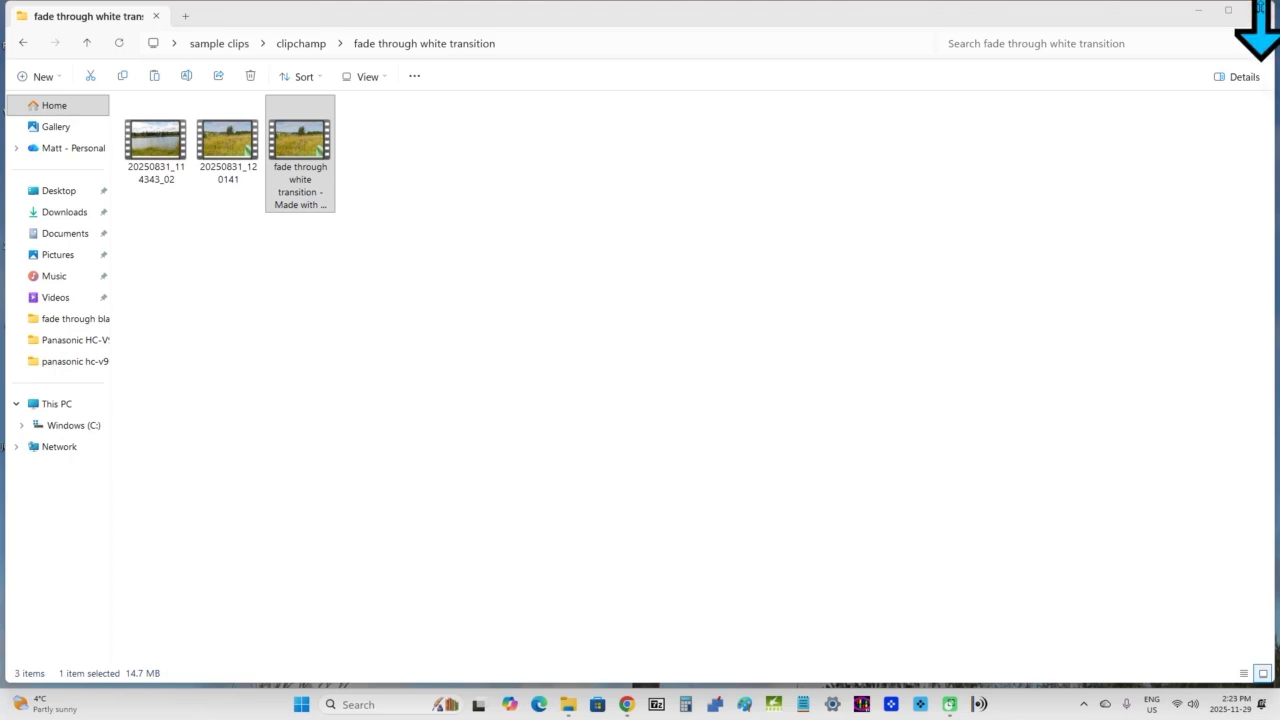
left_click(1262, 10)
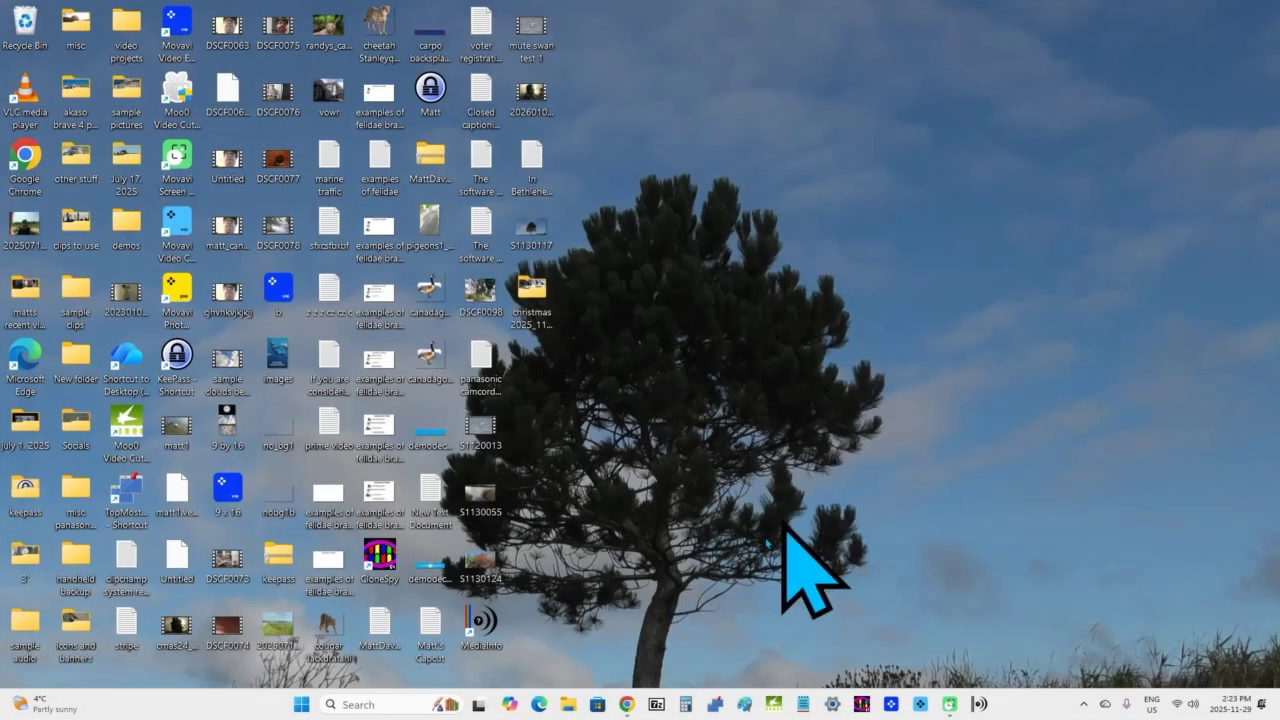
Step: Switch back to Clipchamp in Chrome and return from the export page to editing the project
mouse_move(624, 704)
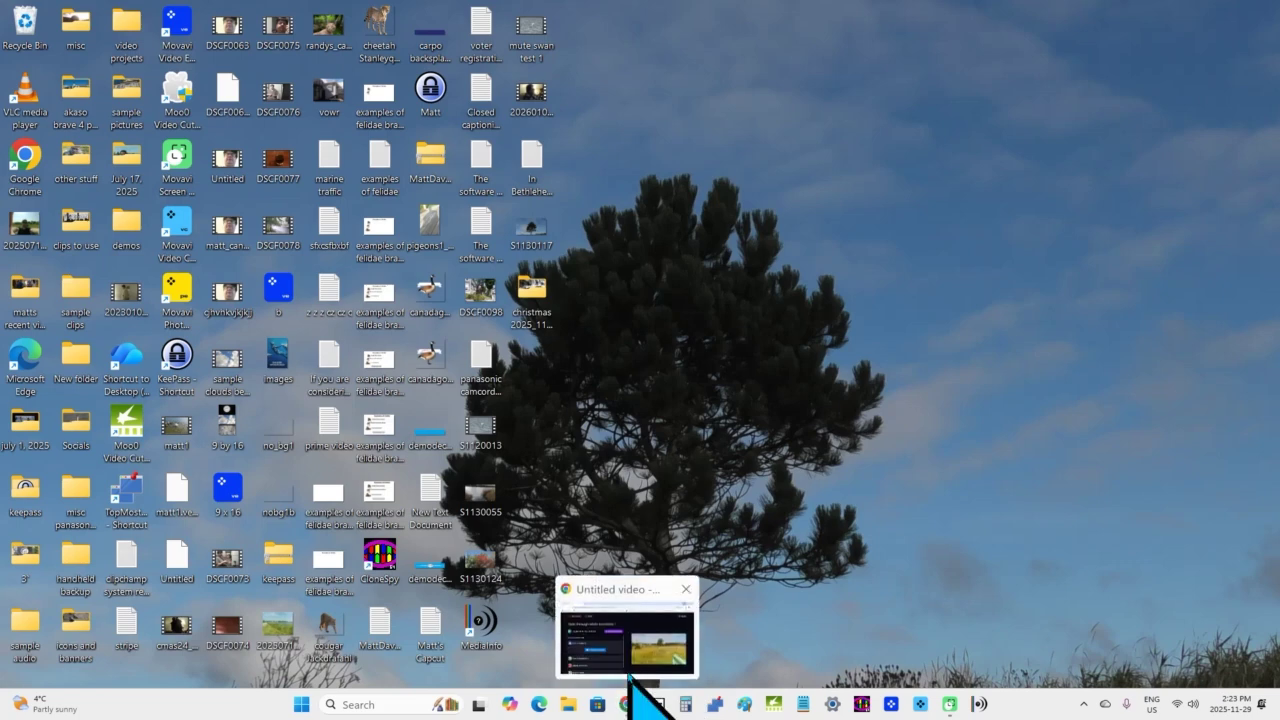
left_click(627, 703)
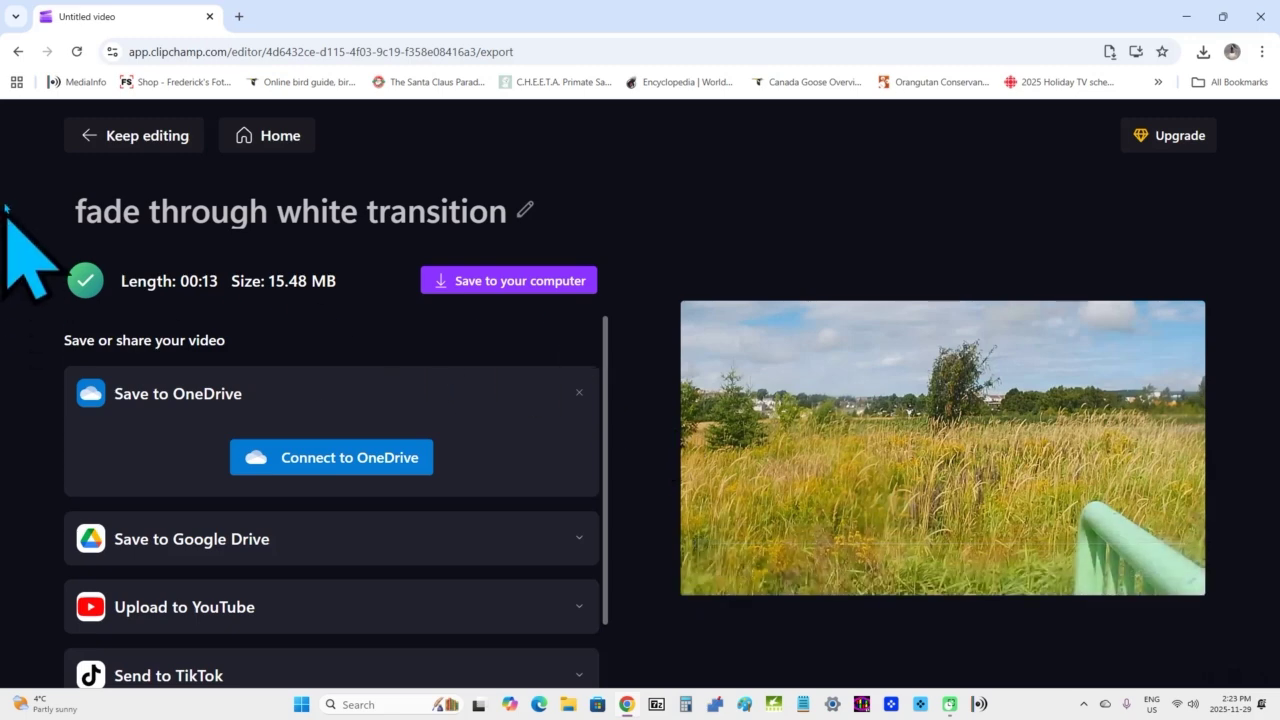
left_click(125, 140)
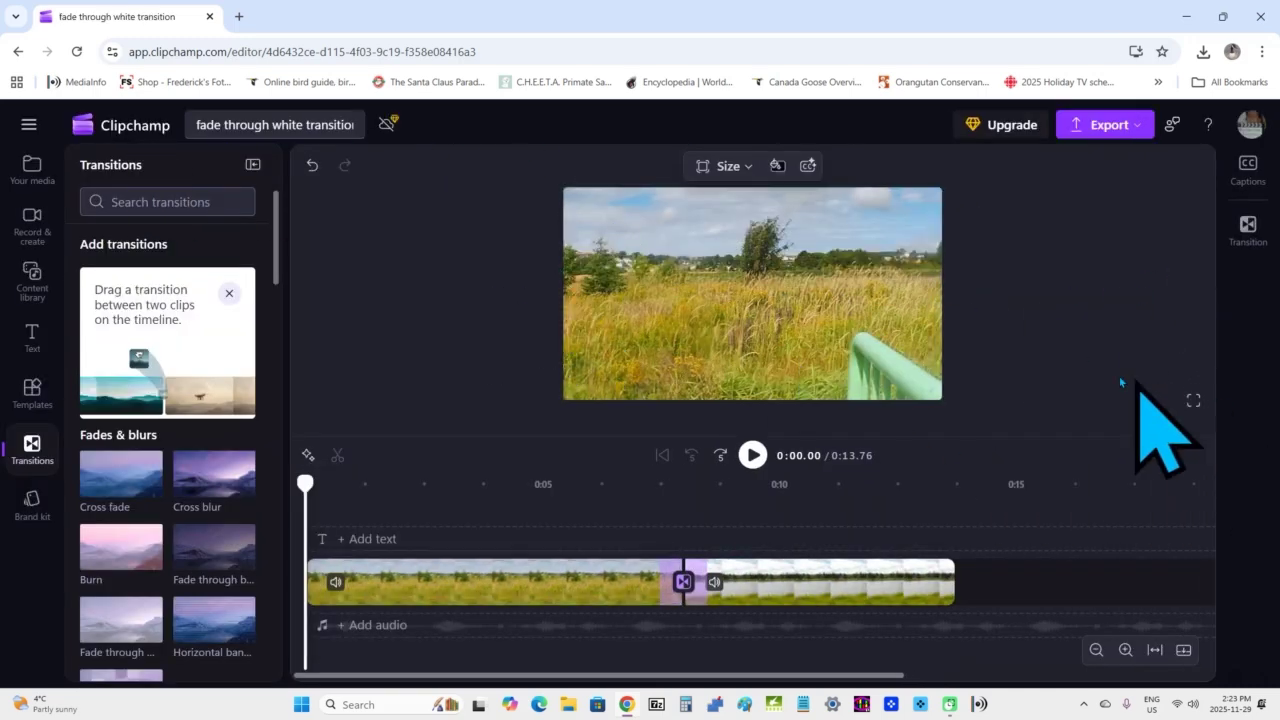
left_click(420, 585)
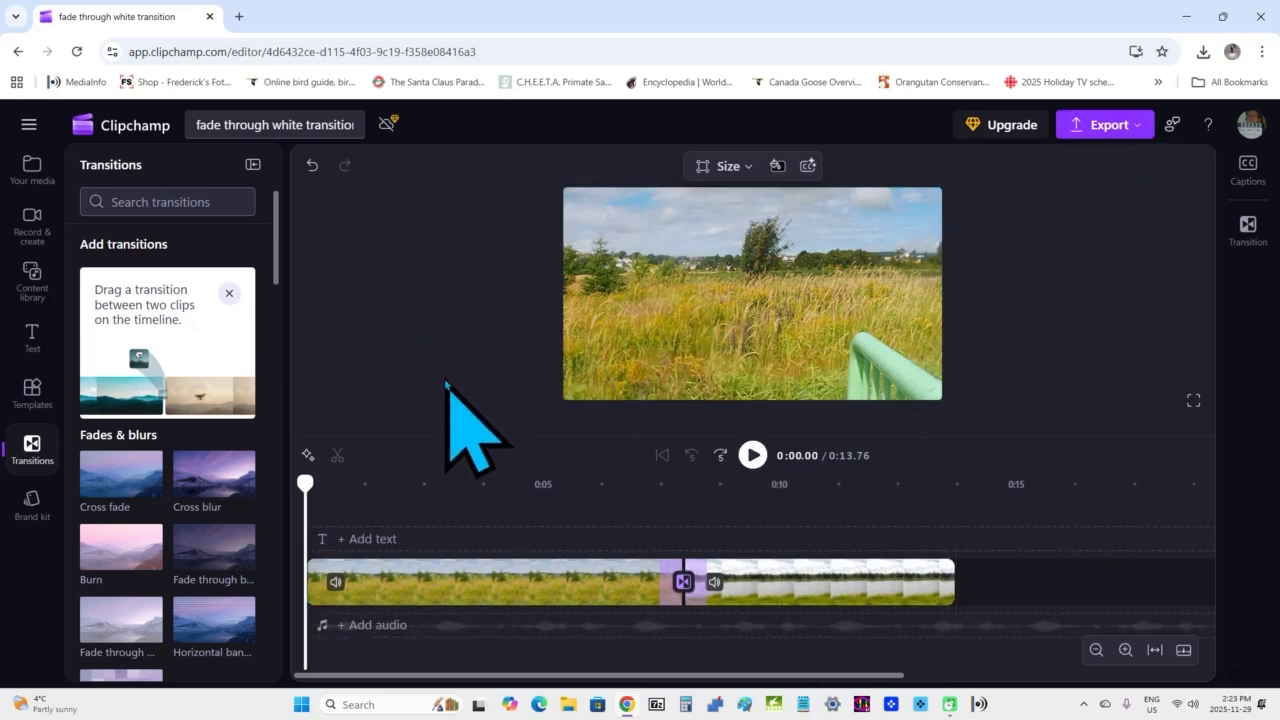
Step: Go back to the Clipchamp home page and reopen the "fade through white transition" project from Your videos
left_click(30, 126)
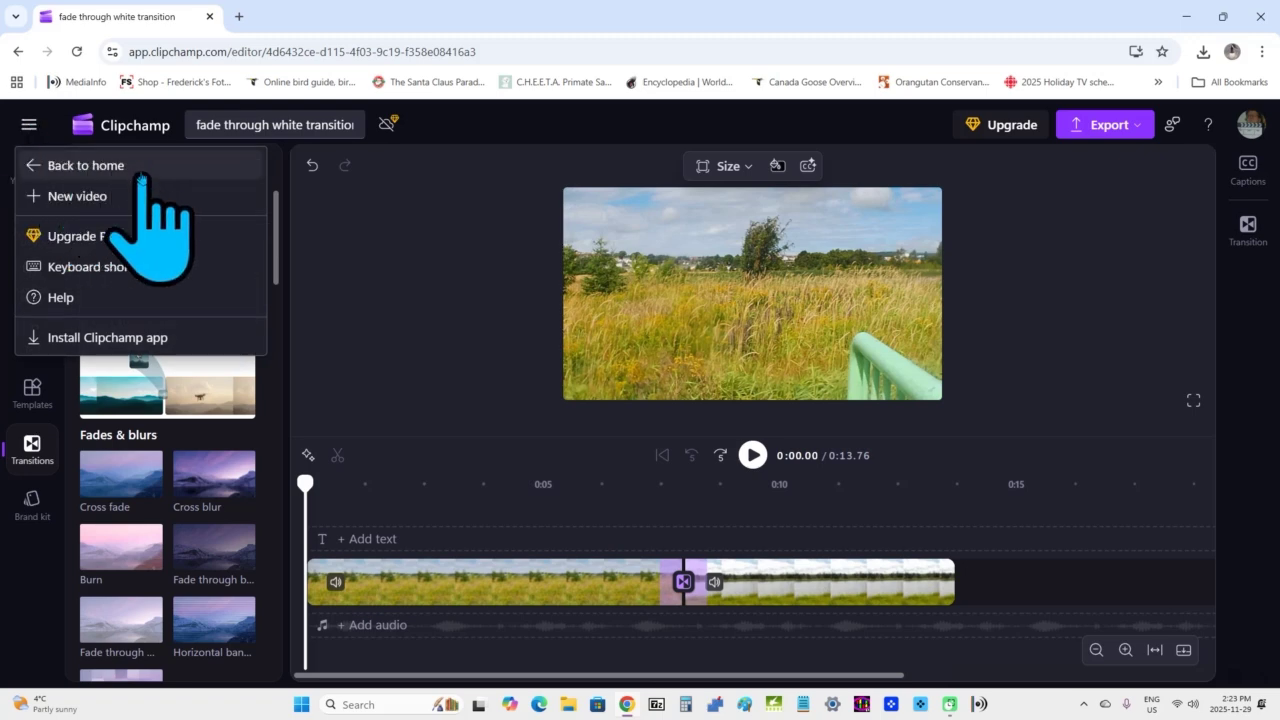
left_click(125, 167)
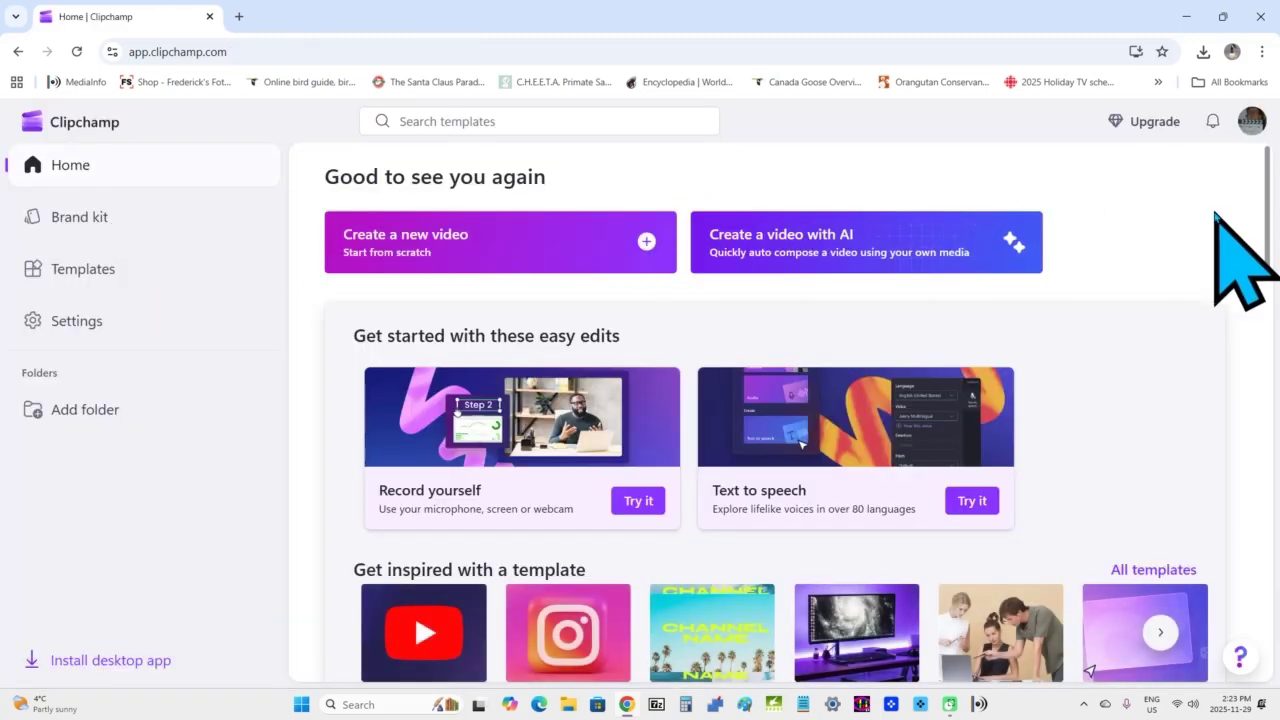
scroll(1188, 240, "down", 5)
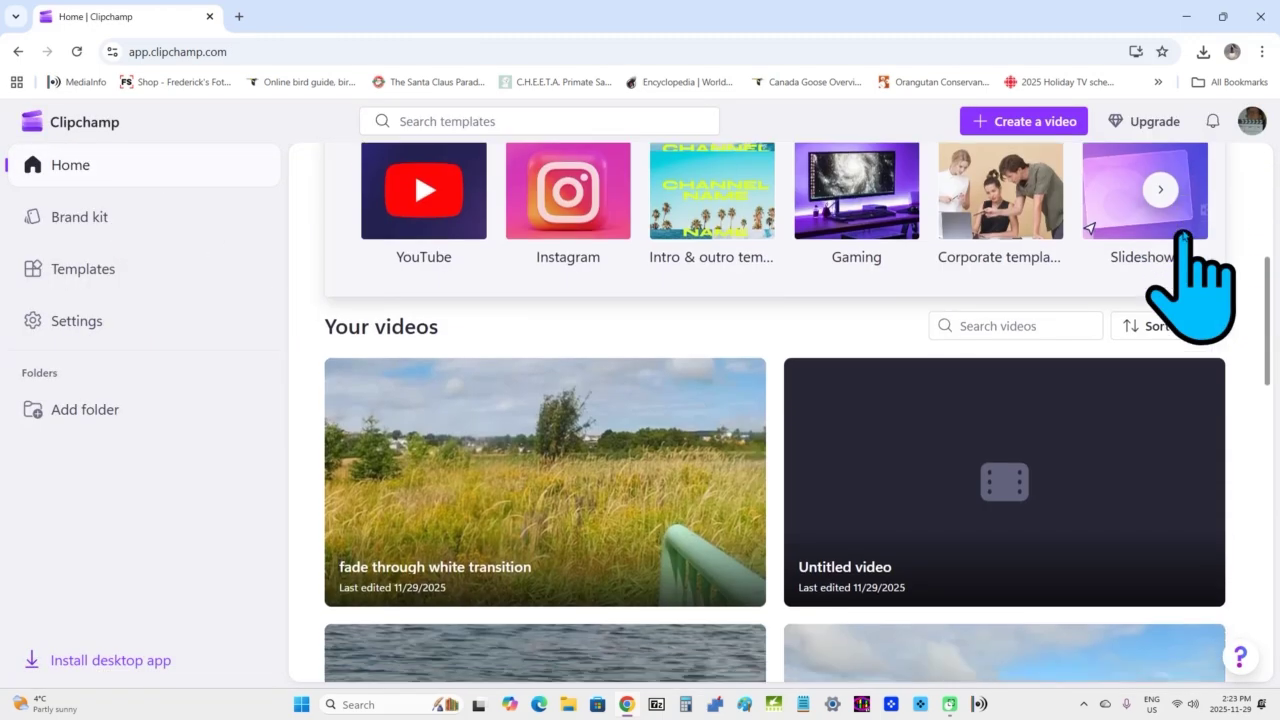
scroll(1183, 237, "down", 3)
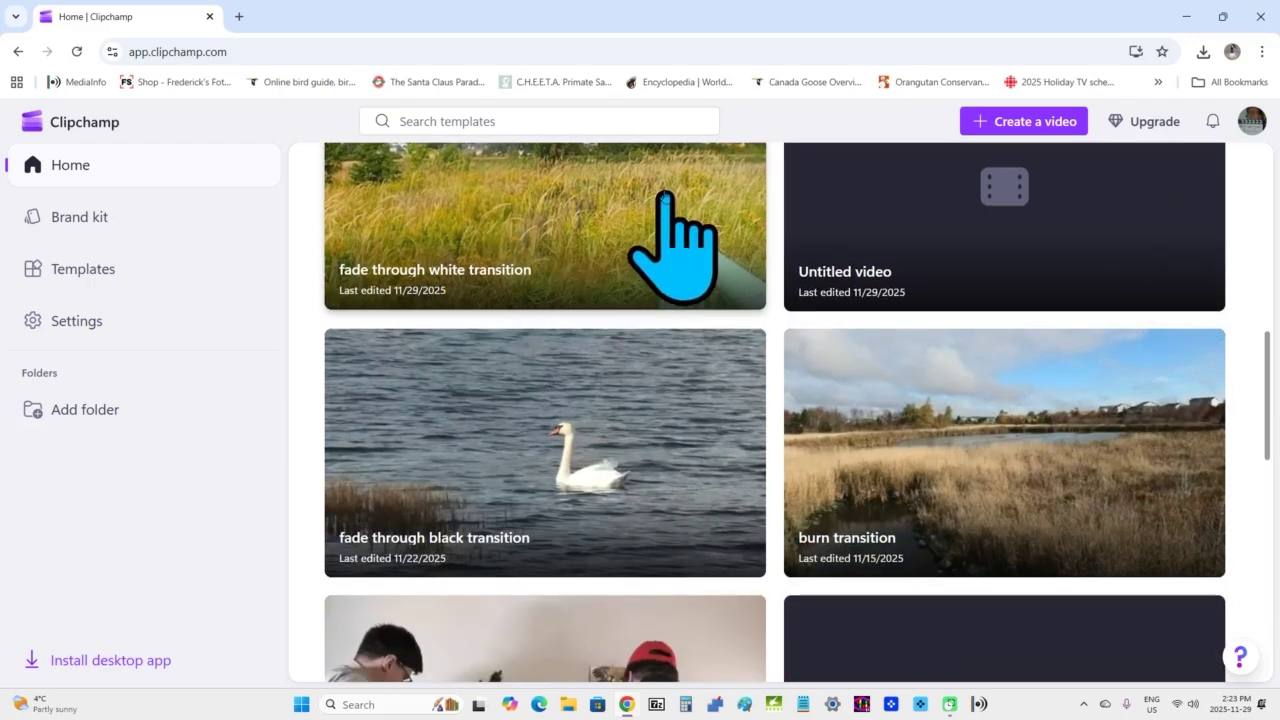
scroll(670, 210, "up", 8)
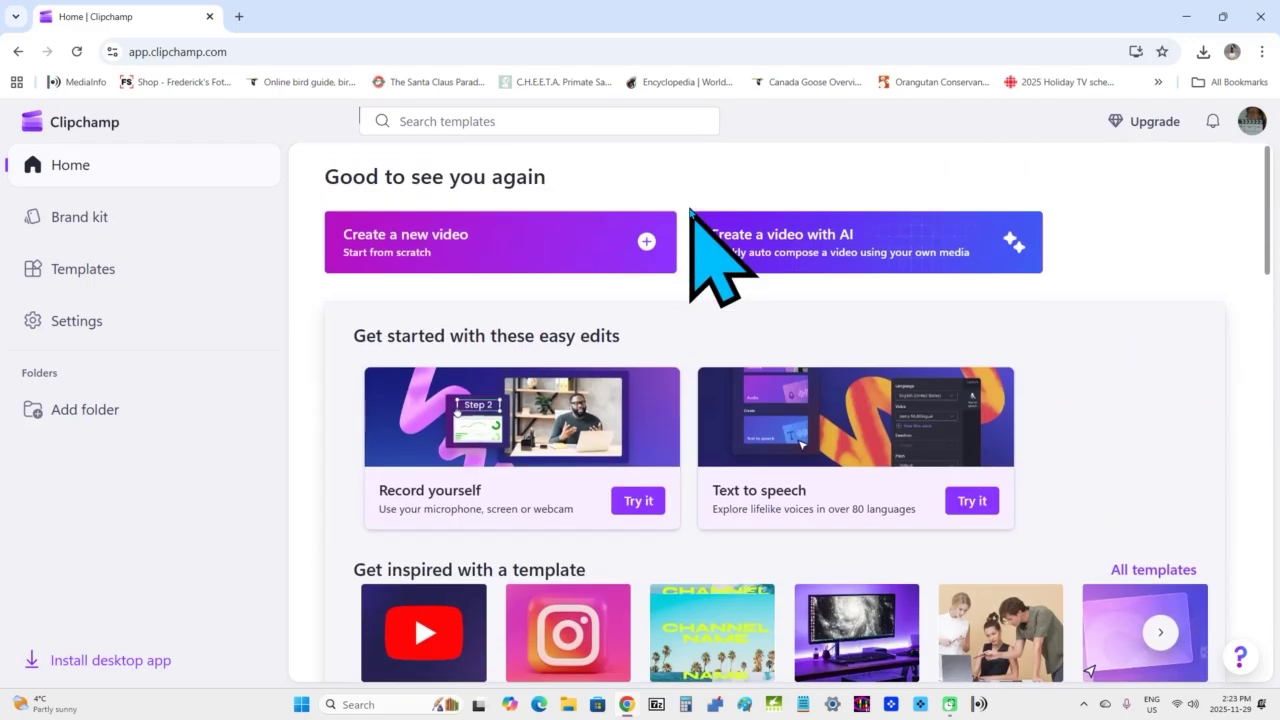
scroll(690, 220, "down", 4)
scroll(590, 500, "down", 1)
left_click(600, 410)
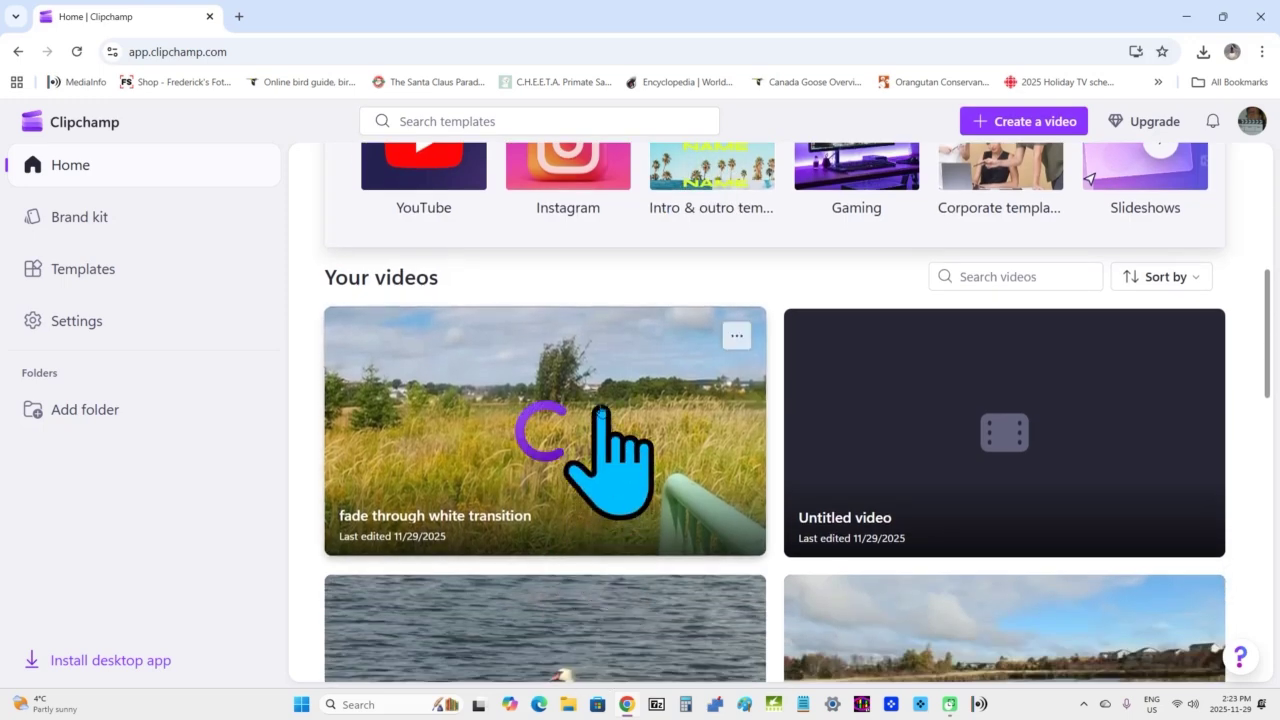